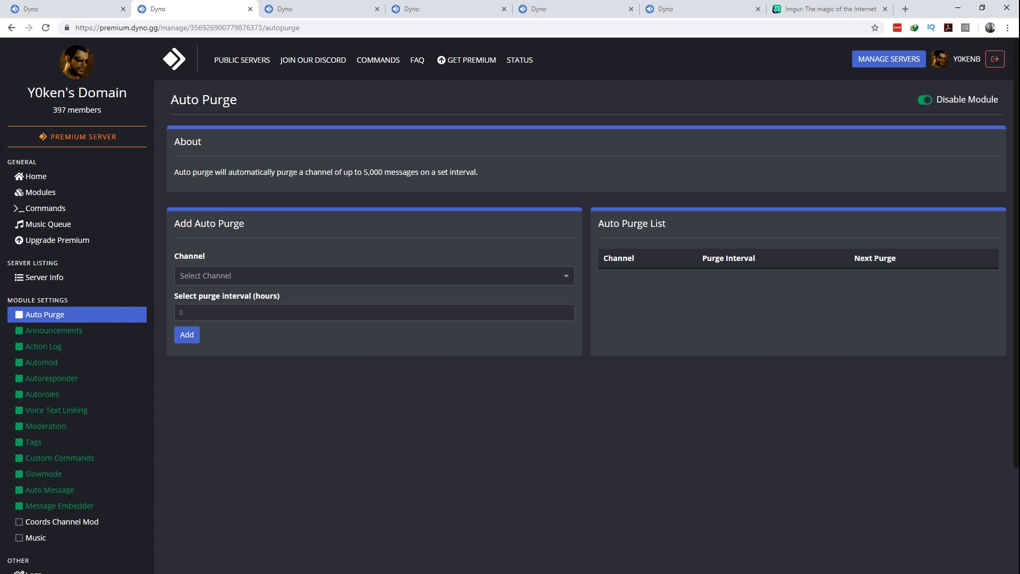
Add an auto purge for the welcome channel with an interval of 8 hours
text(welcome)
key(Return)
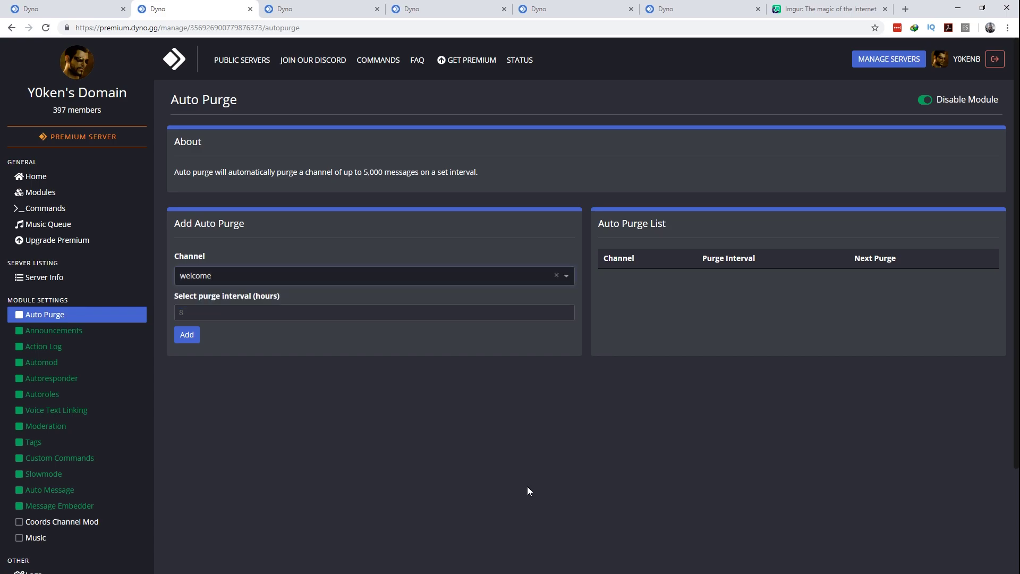
click(225, 313)
text(8)
click(196, 334)
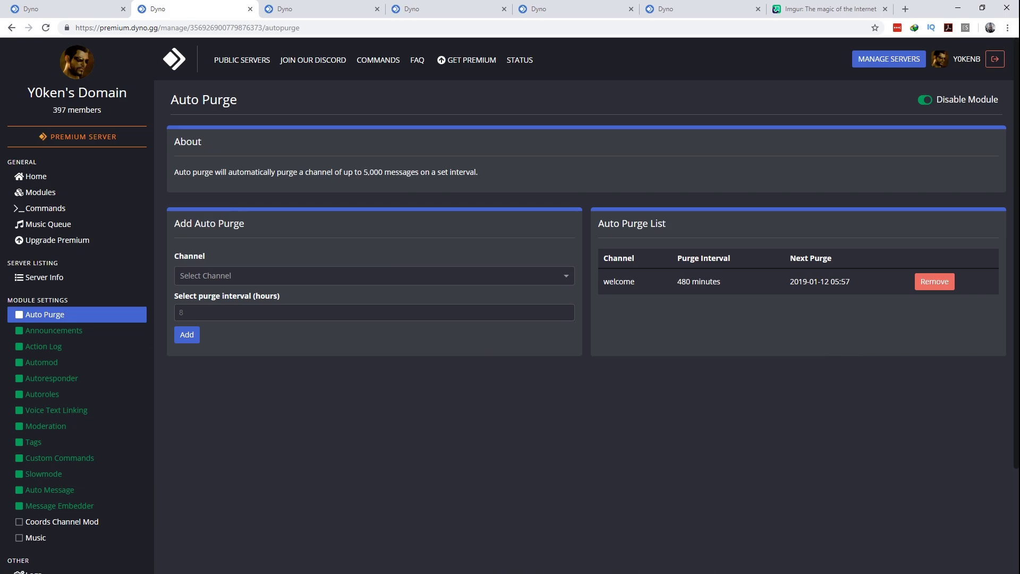
Add a user slowmode for the dyno-premium channel in the Slowmode module
key(ctrl+Tab)
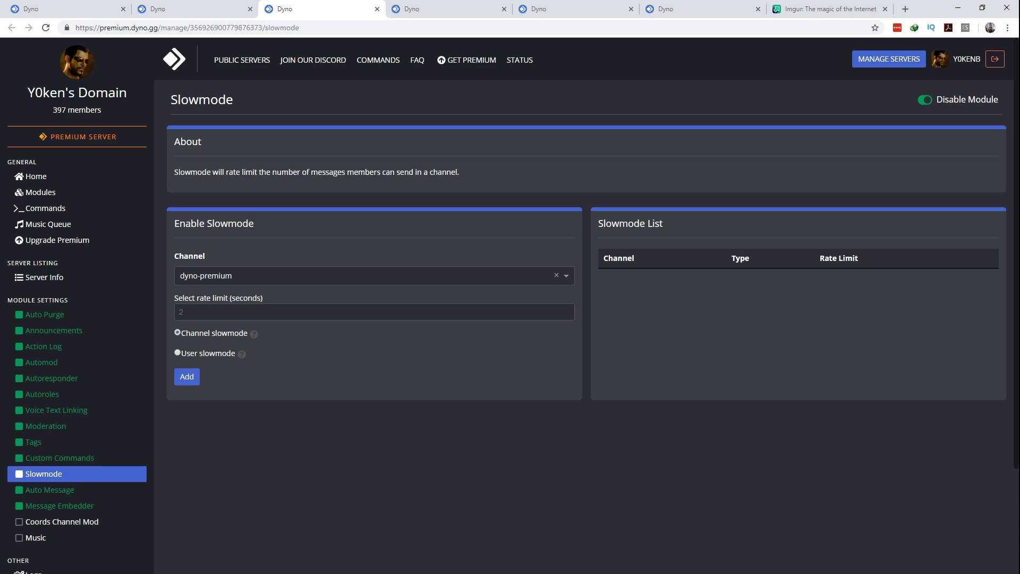
click(278, 276)
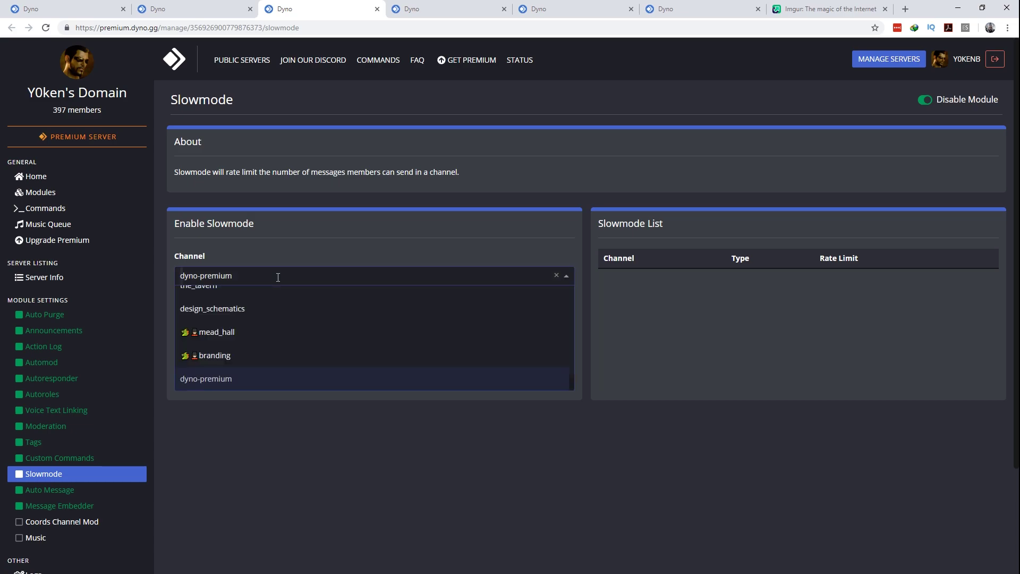
key(BackSpace)
text(dyno p)
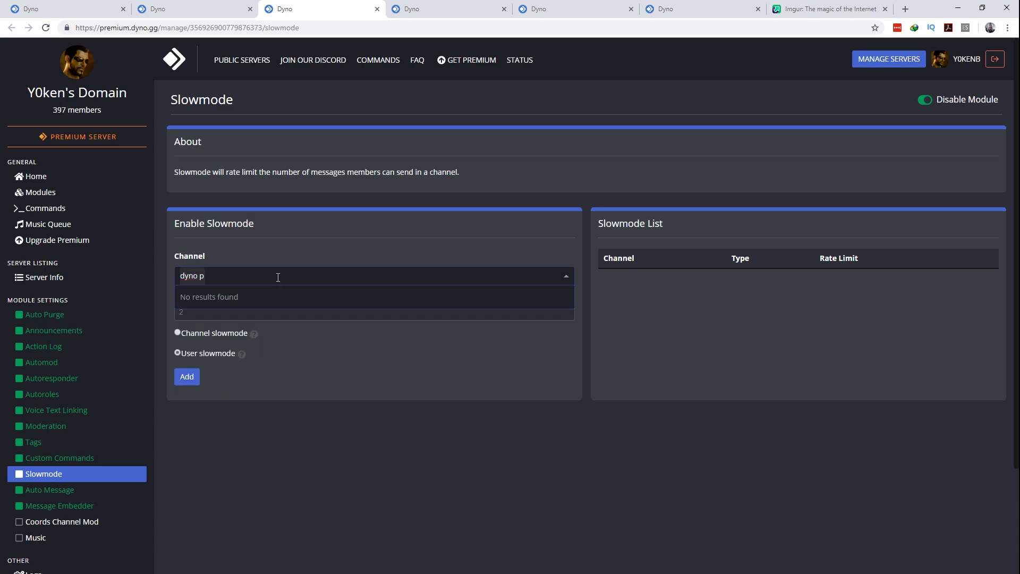
key(BackSpace)
key(BackSpace)
text(-)
key(Return)
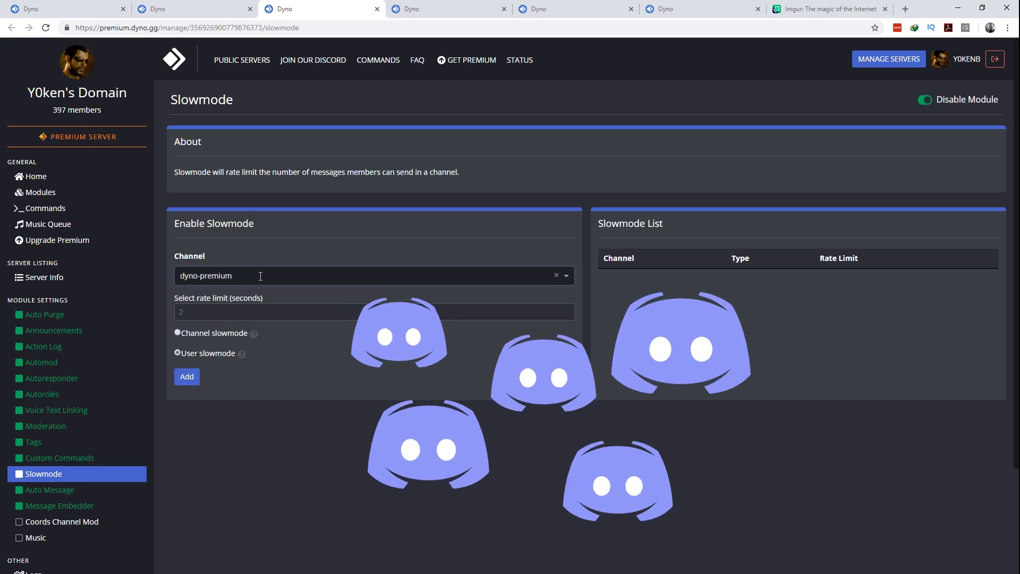
click(193, 378)
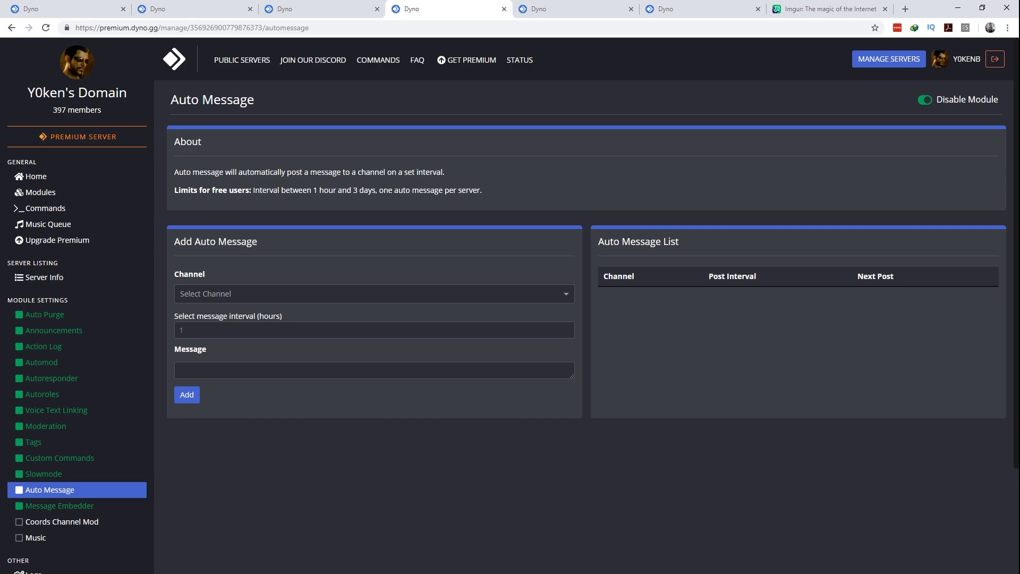
Add an auto message to dyno-premium every 1 hour with the text "And then the *formatted* message"
click(271, 294)
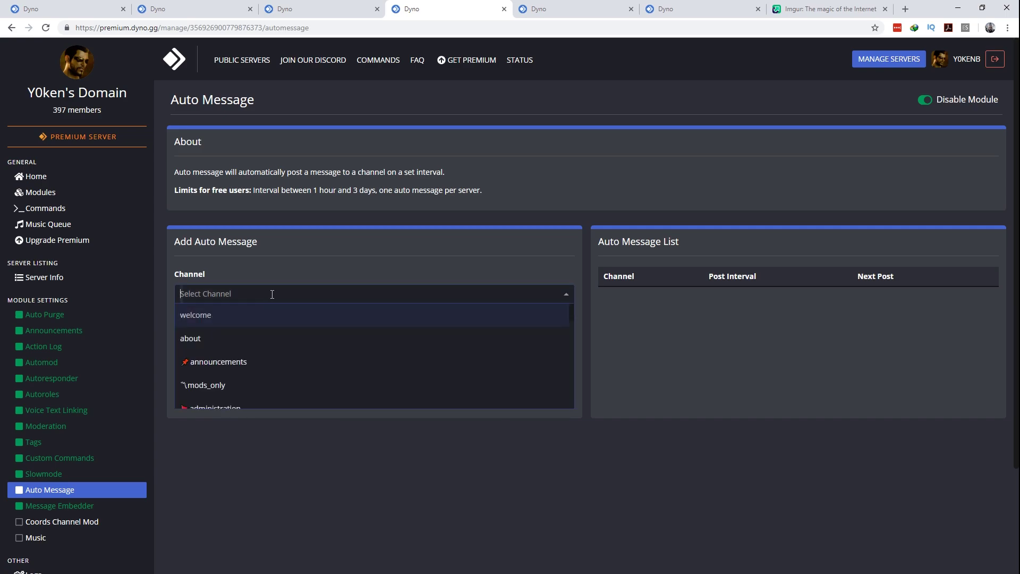
text(prem)
key(Return)
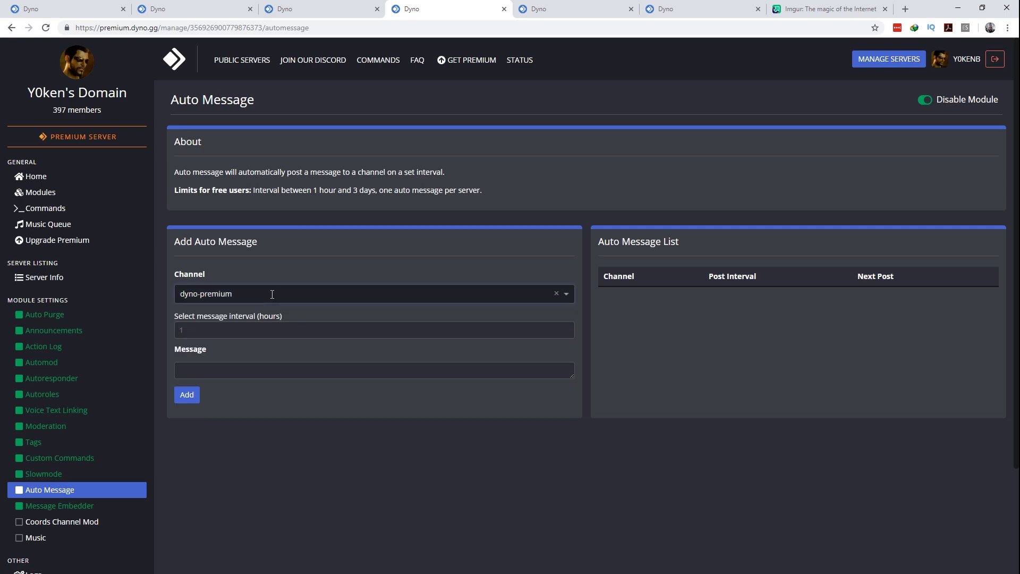
key(Tab)
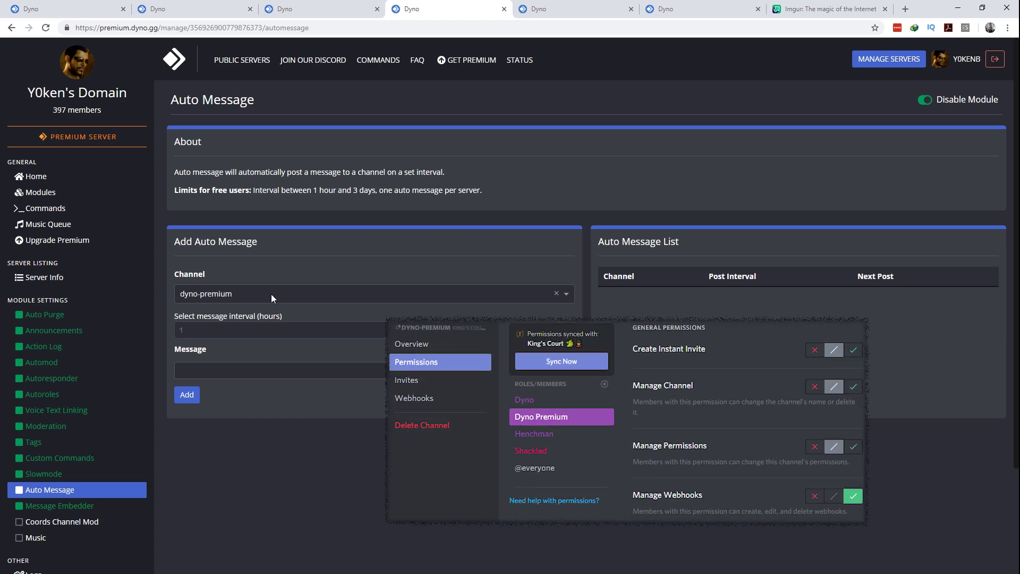
text(1)
text(And then the )
text(*forma)
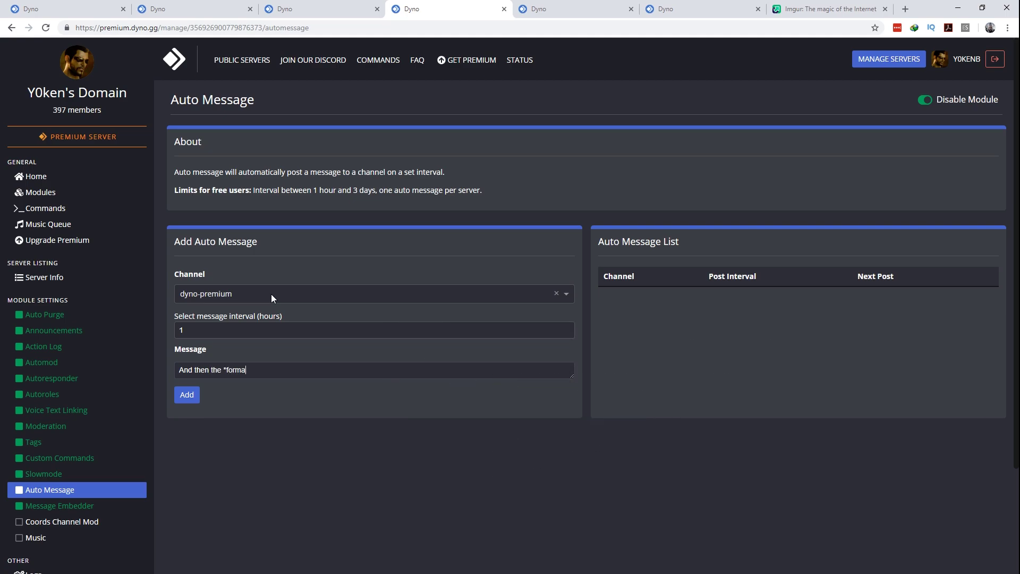
text(tted* message)
click(190, 398)
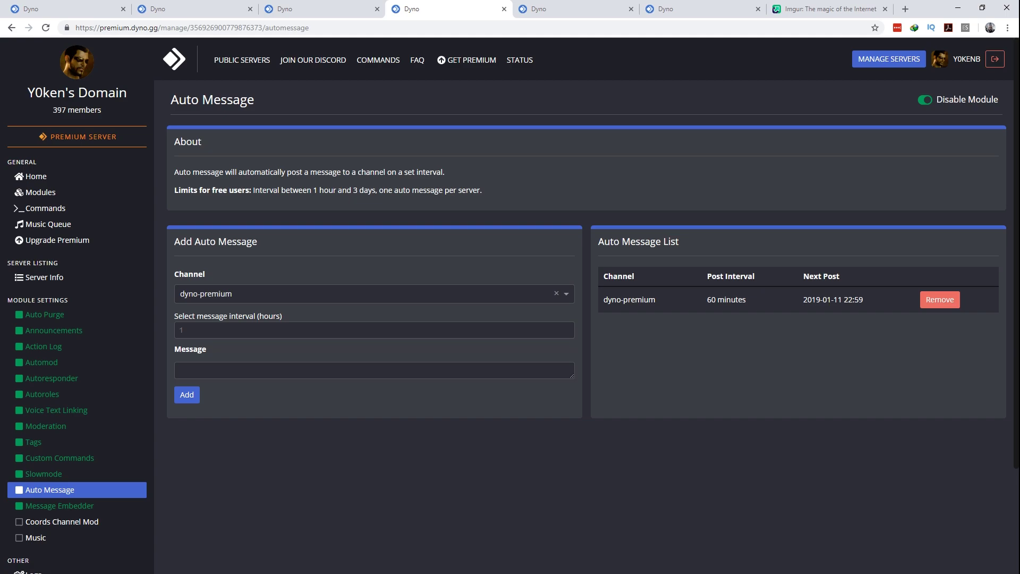
In Voice Text Linking, choose Jester as the voice channel and dyno-premium as the text channel
key(ctrl+Tab)
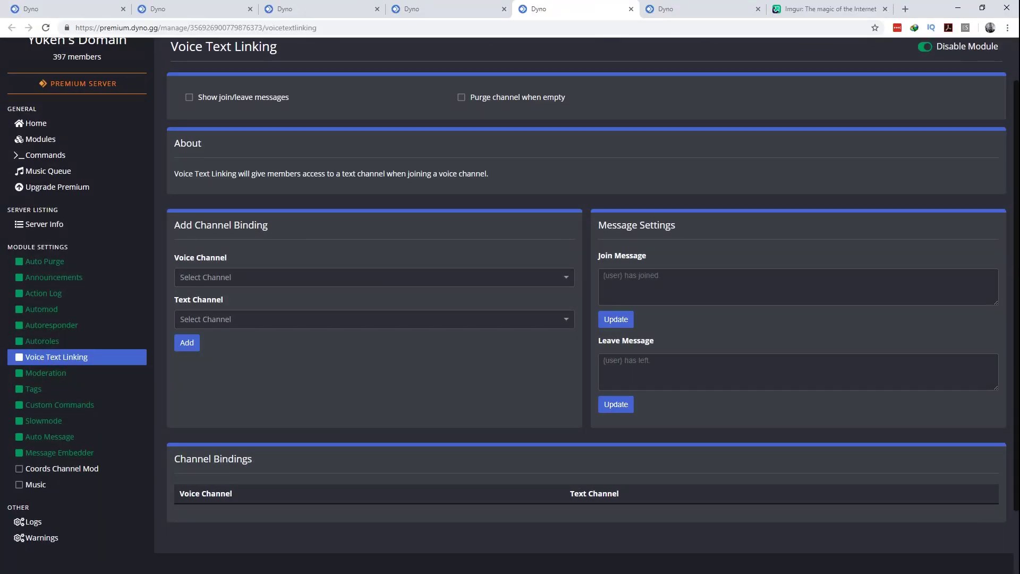
click(305, 275)
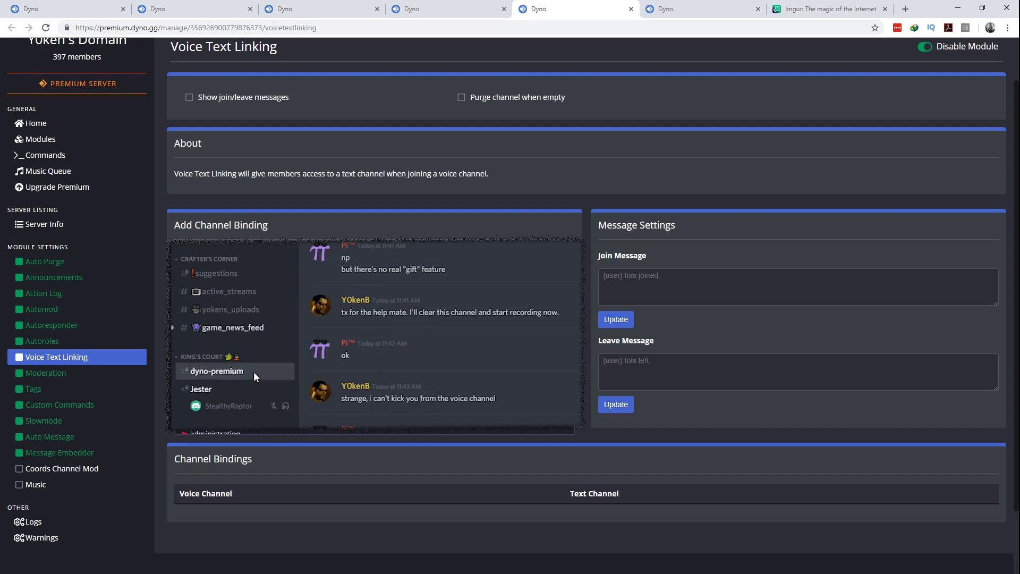
key(Return)
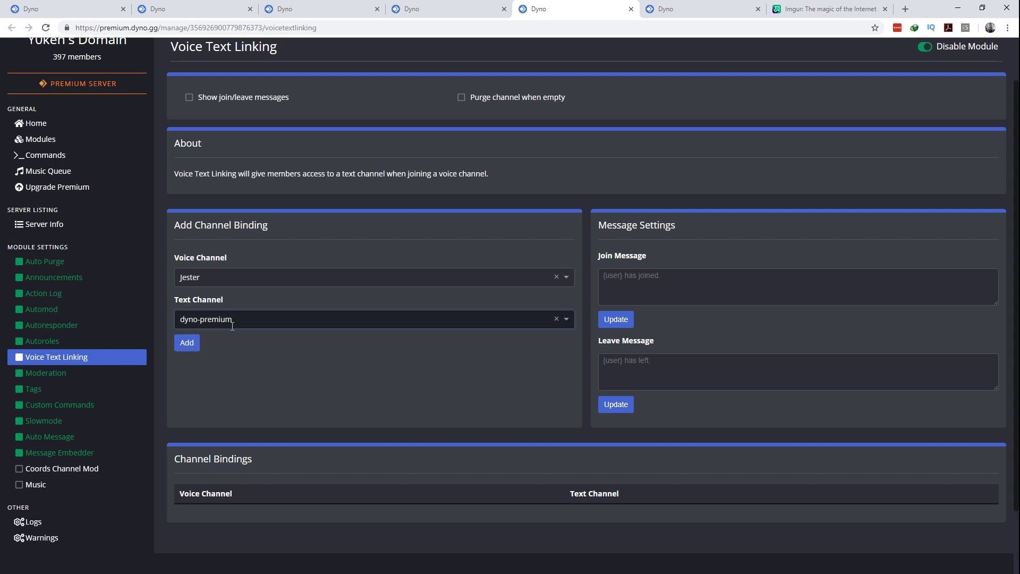
Update the join message to "Hello {user}" and the leave message to "bye {user}"
click(727, 286)
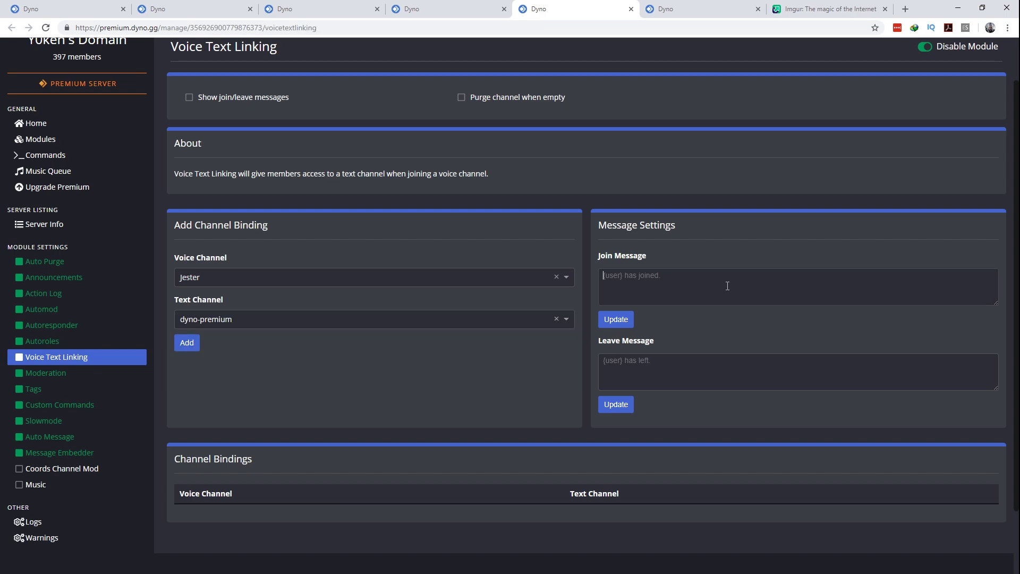
text(test)
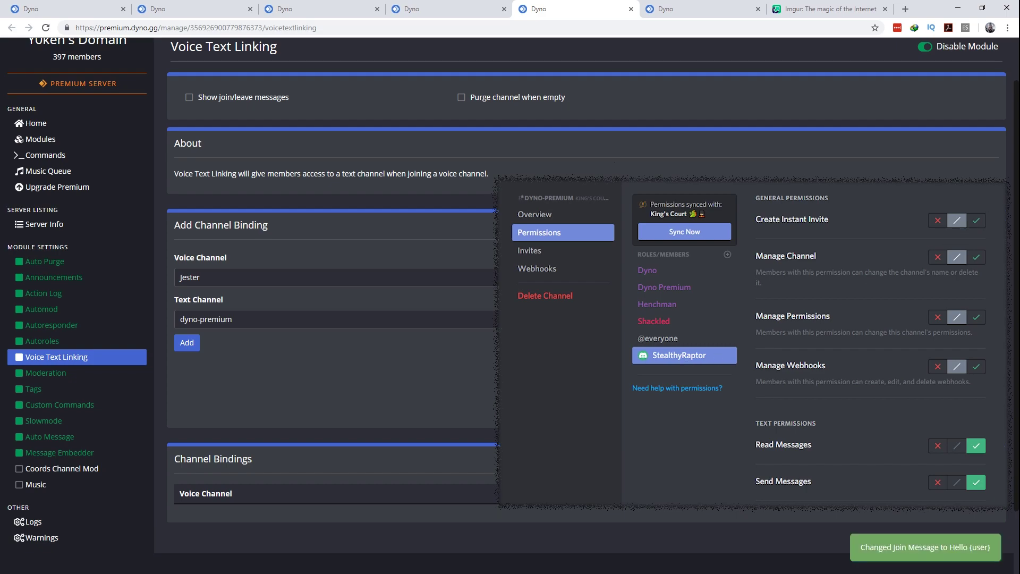
text(bye {user})
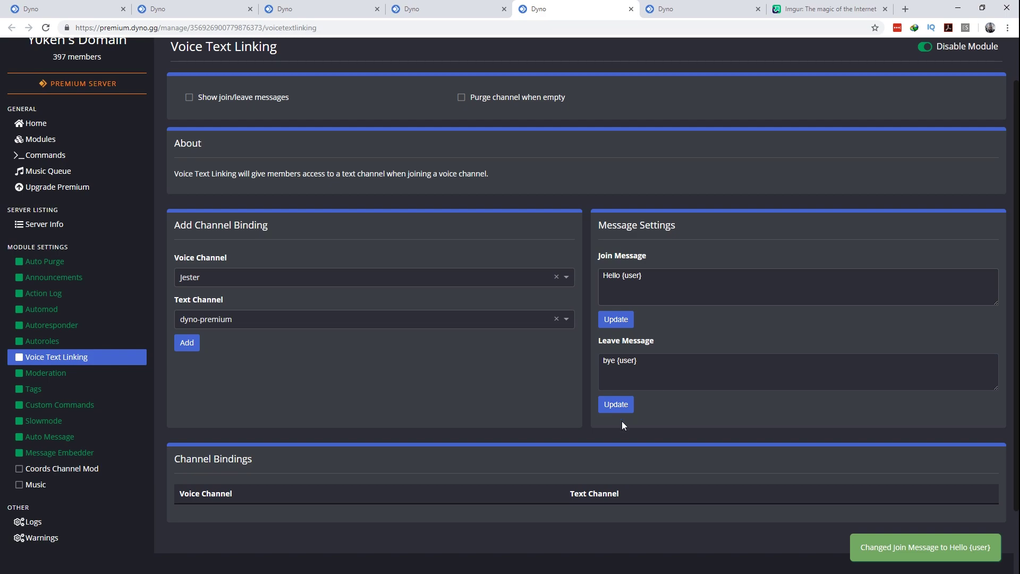
click(619, 408)
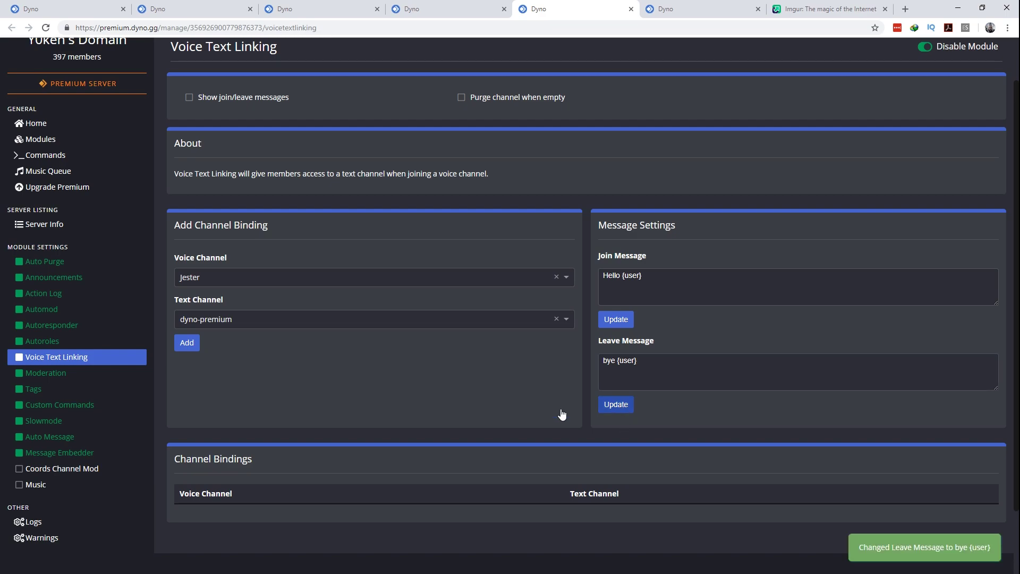
Add the channel binding linking Jester with dyno-premium
click(187, 344)
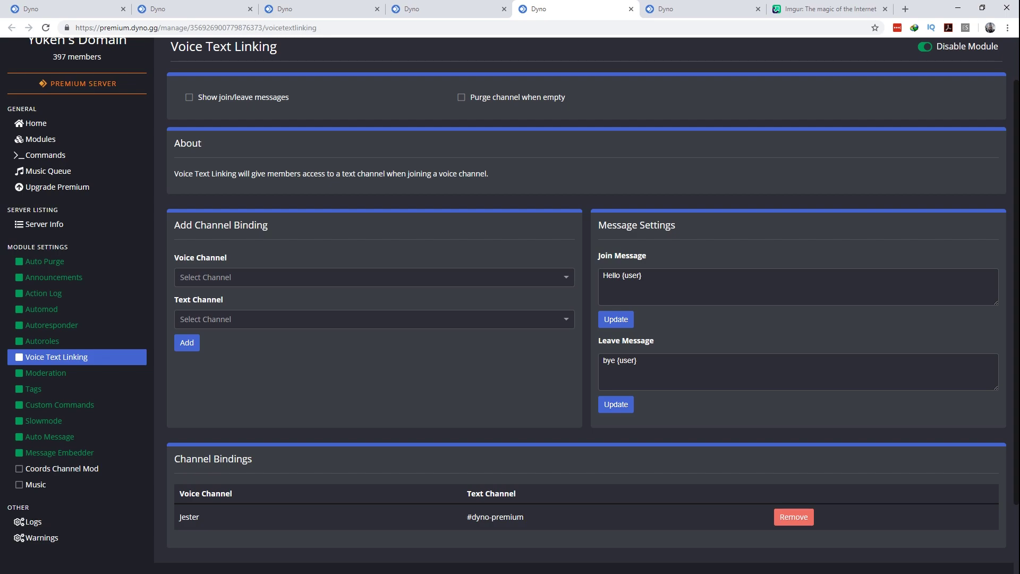
scroll(671, 216, up, 1)
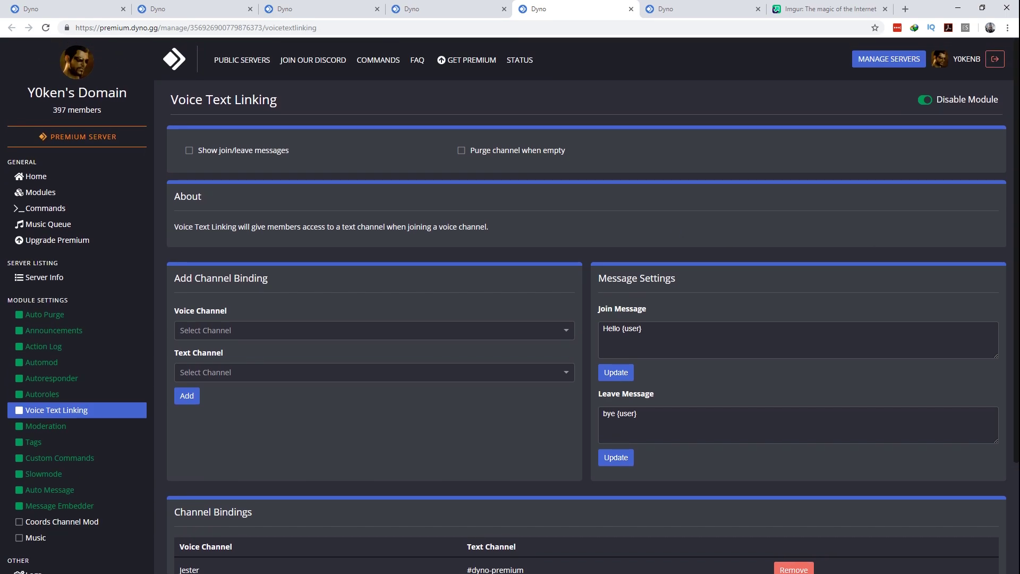
Switch to Imgur and copy the direct link of the avatar portrait from the uploaded images
key(ctrl+Tab)
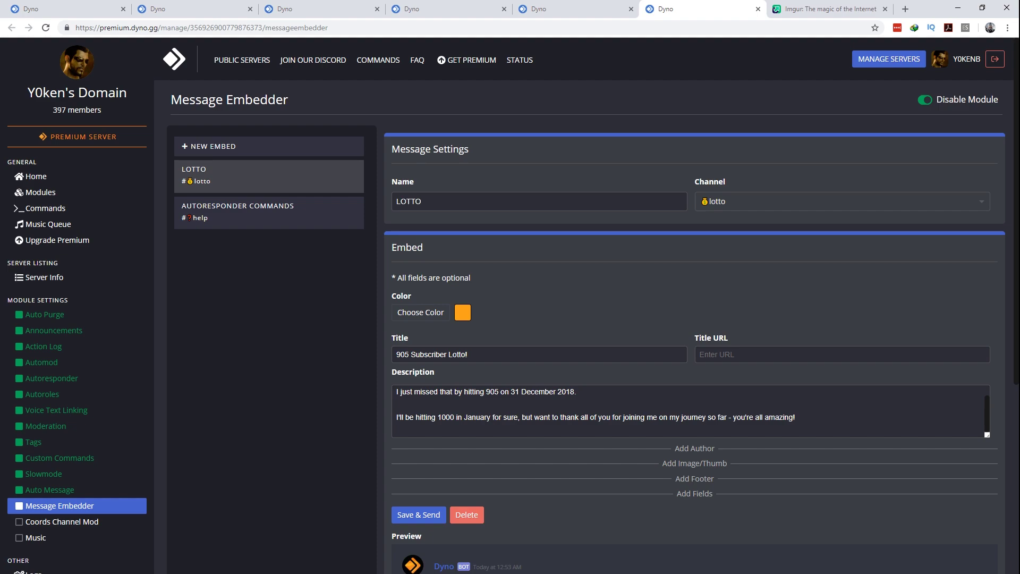
click(826, 9)
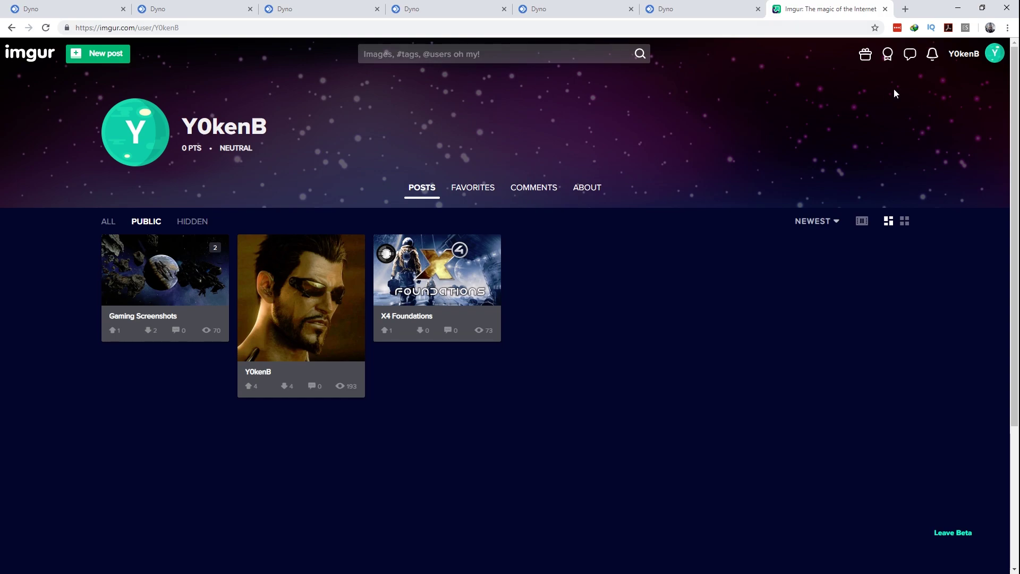
click(995, 54)
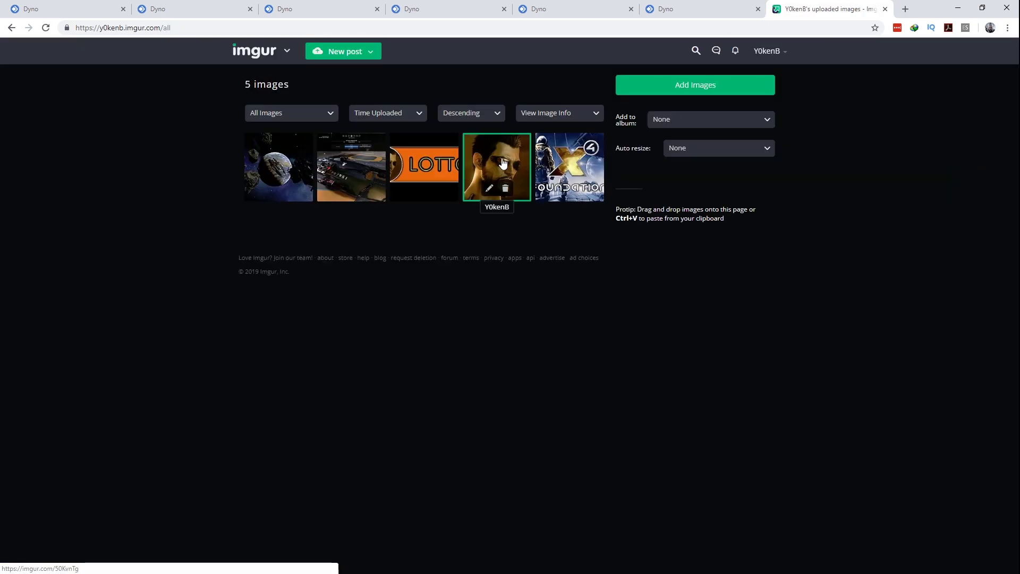
click(503, 163)
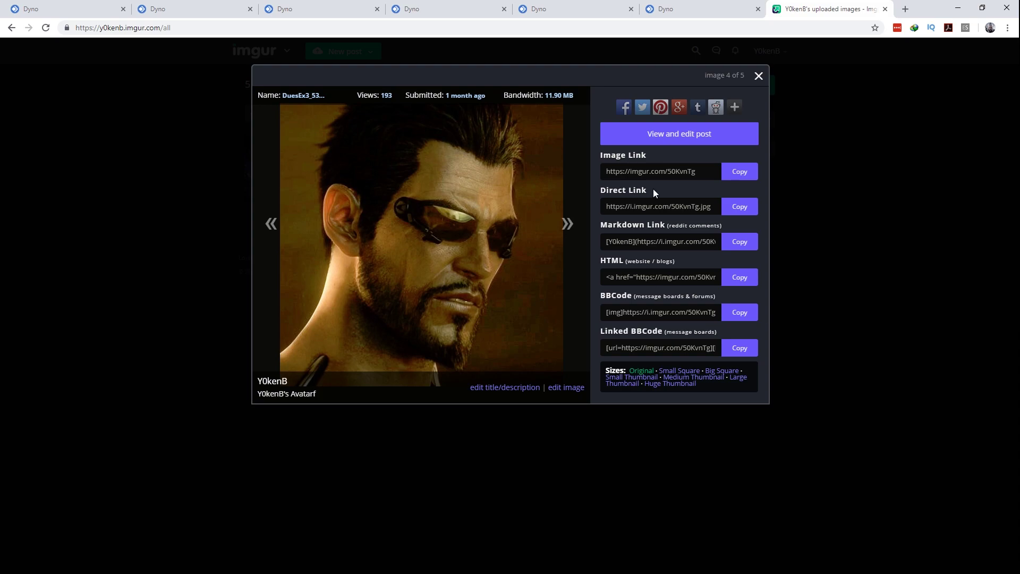
click(749, 210)
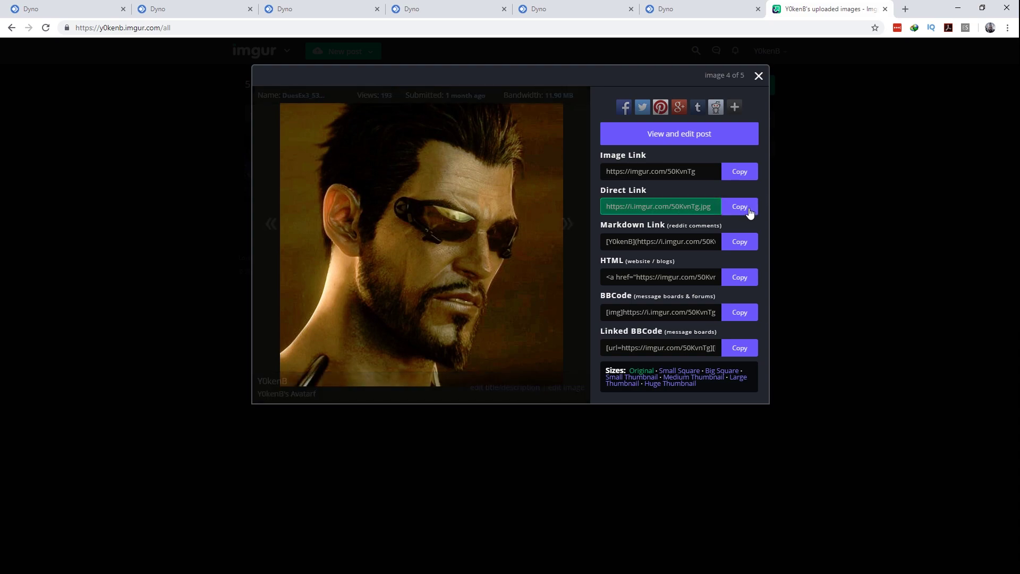
click(759, 76)
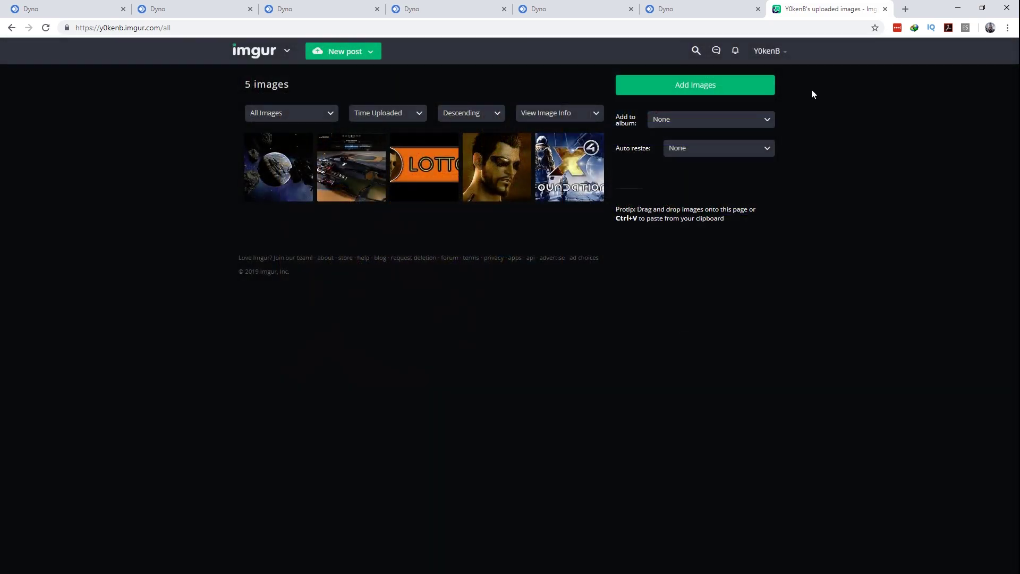
Switch back to Dyno's Message Embedder and start a new embed named "Now Playing" for the dyno-premium channel
click(684, 10)
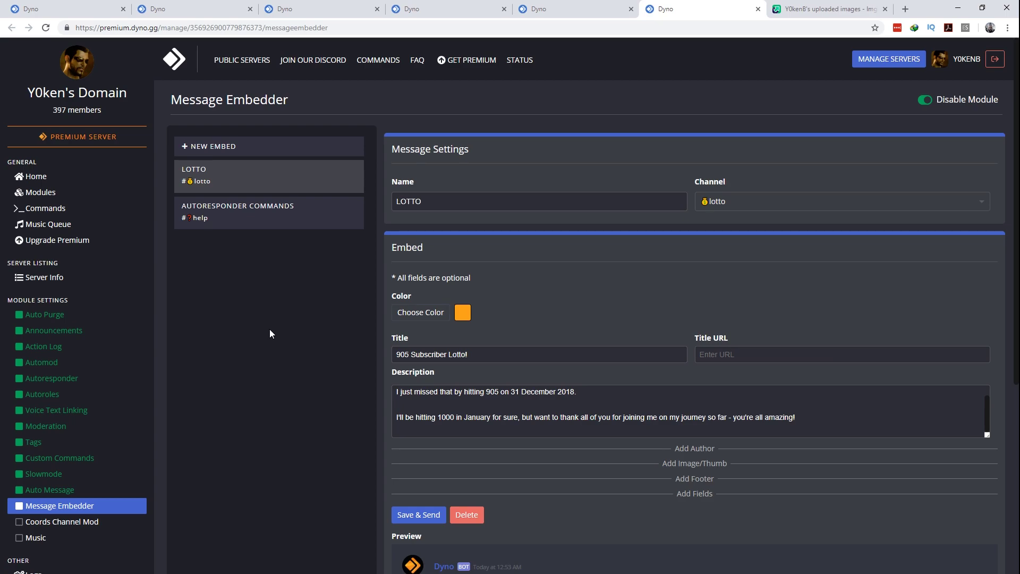
click(265, 147)
click(434, 201)
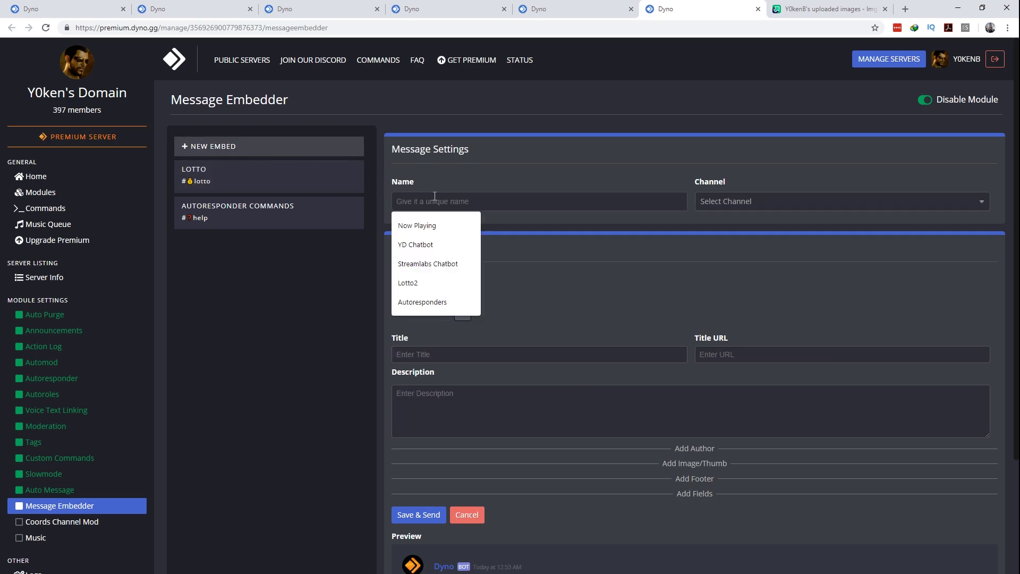
key(Down)
key(Return)
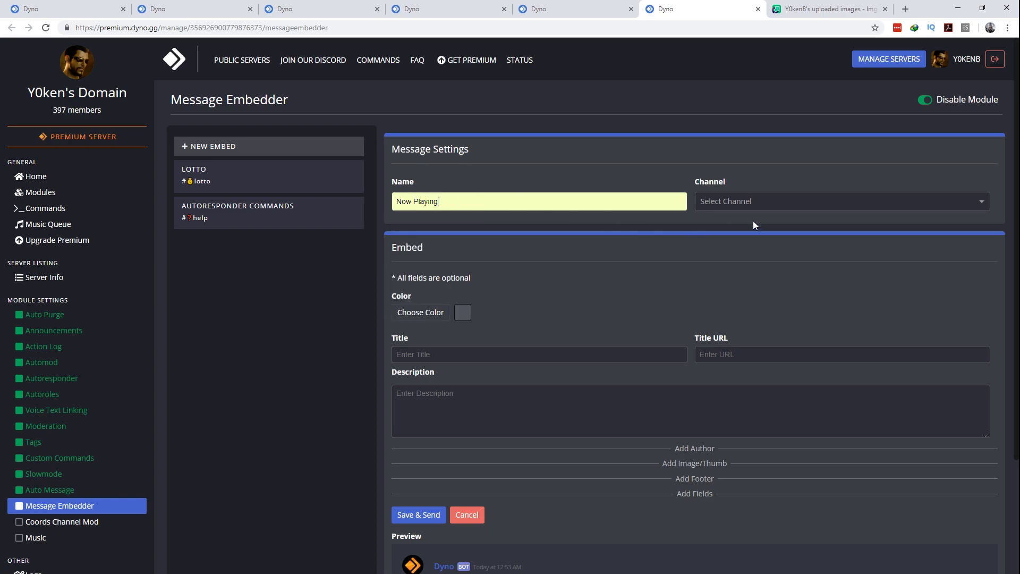
click(782, 204)
text(pr)
key(Return)
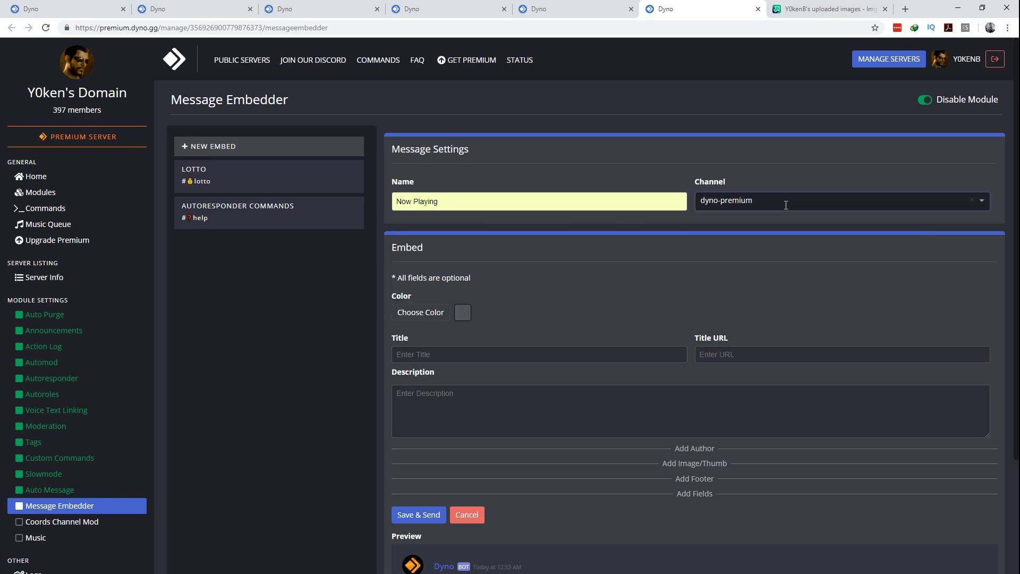
Set the embed color to hex ff7700
click(425, 314)
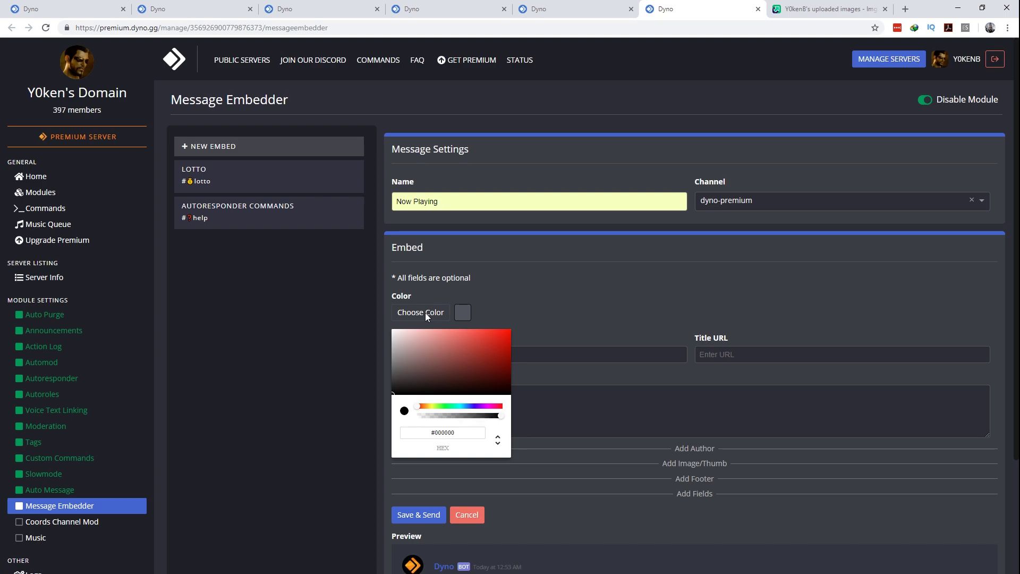
key(Tab)
text(ff7700)
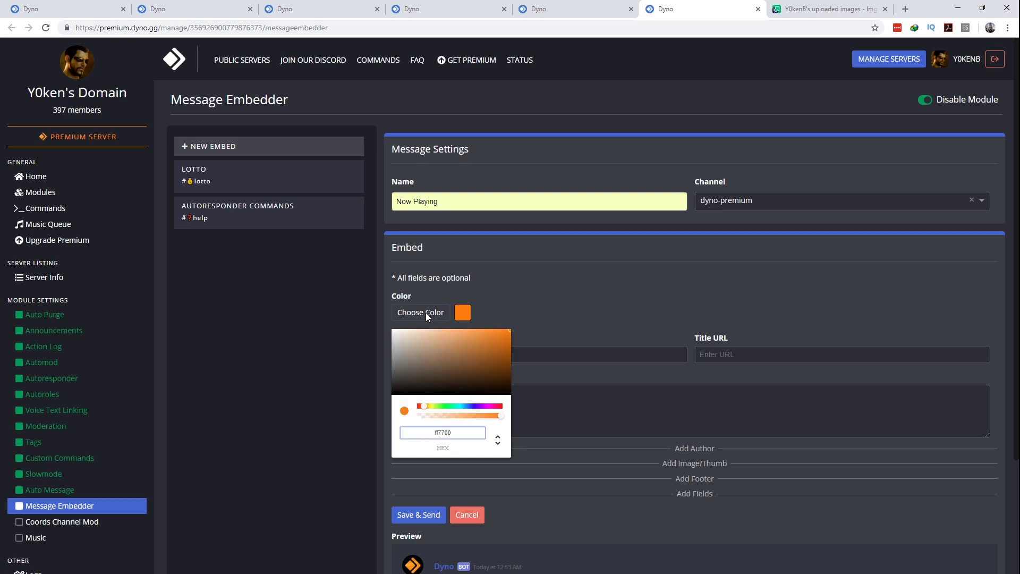
click(691, 249)
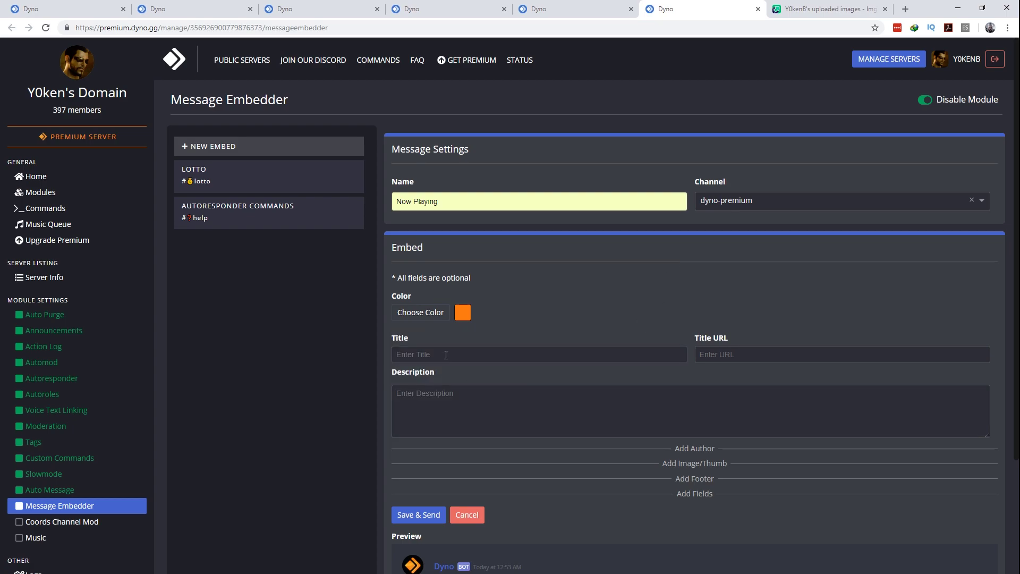
Set the embed title to "X4 Foundations - get it here"
scroll(446, 354, down, 1)
click(445, 316)
click(432, 391)
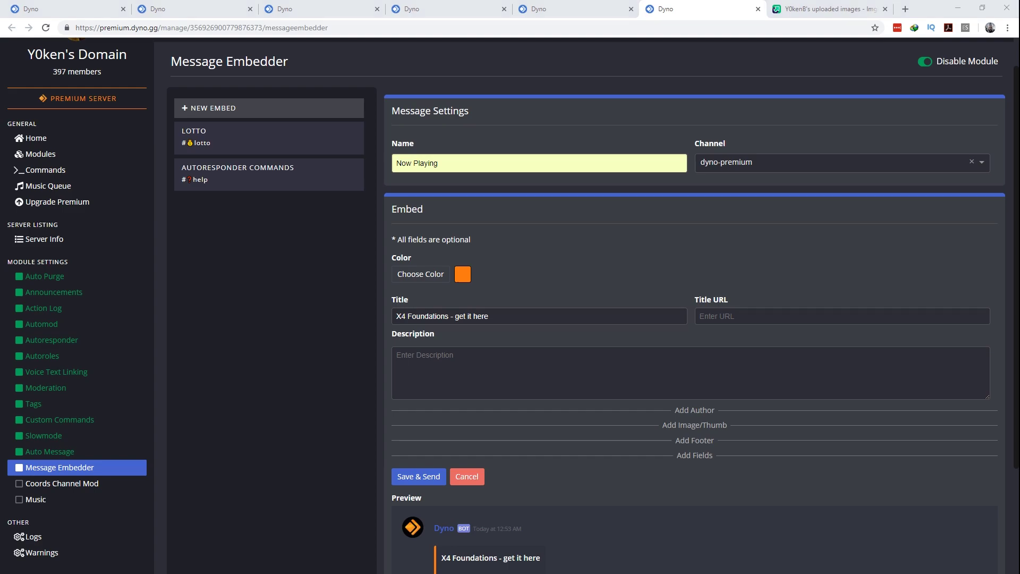
Paste the Green Man Gaming X4 Foundations link as title URL and the description "X4 is a sophisticated 4X universe simulation game, where you can command every aspect of your epic journey!"
key(Tab)
key(ctrl+v)
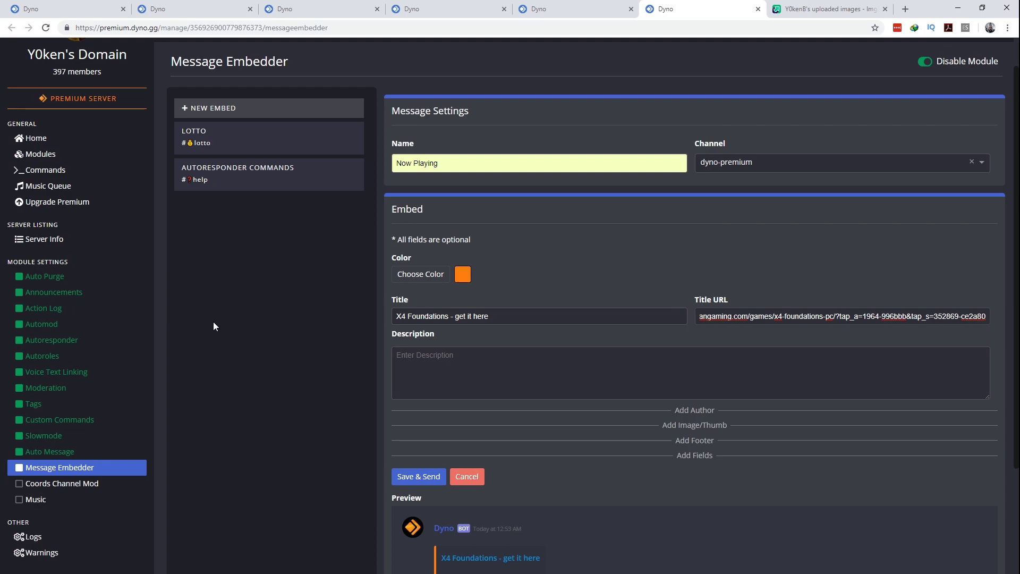
click(538, 393)
key(ctrl+v)
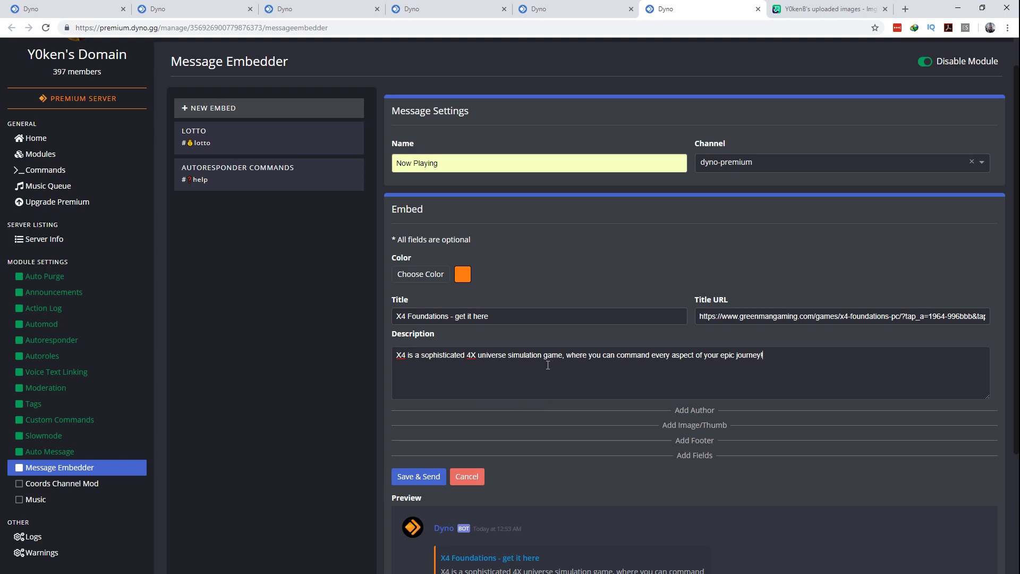
Try adding markdown asterisks at the start of the embed description
scroll(305, 353, down, 2)
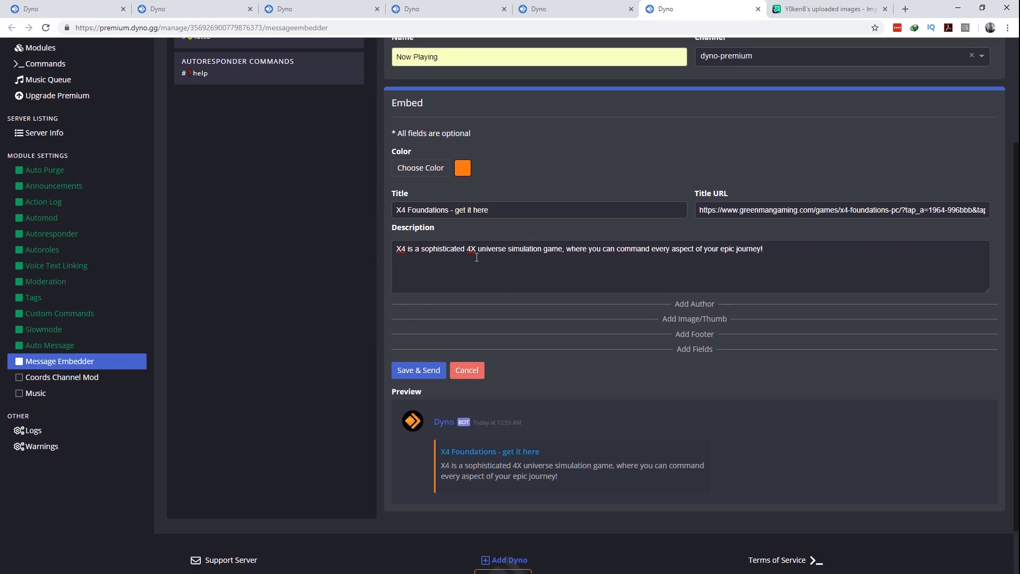
click(408, 249)
key(Home)
text(*)
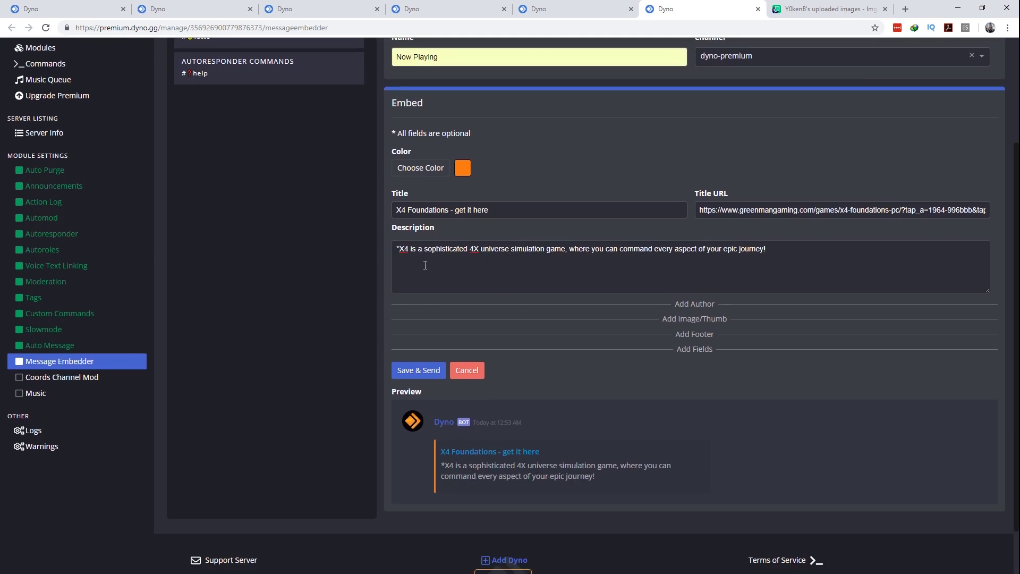
text(*)
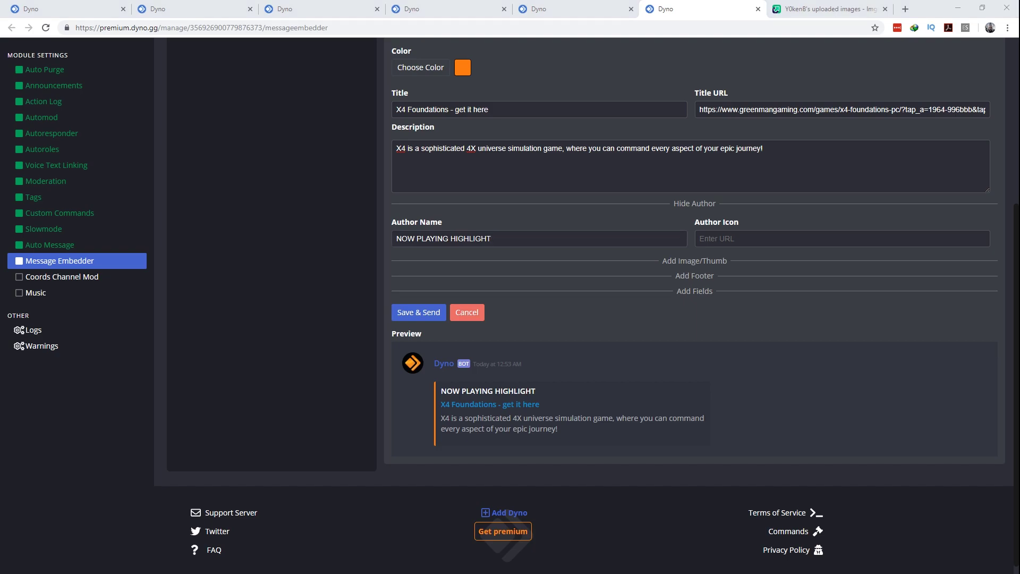
click(706, 239)
key(ctrl+v)
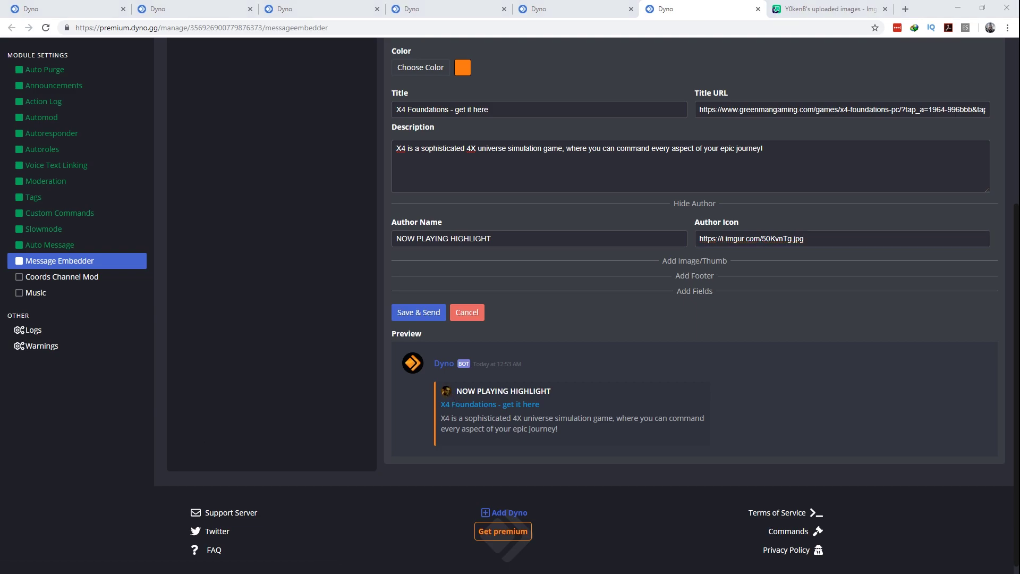
click(695, 262)
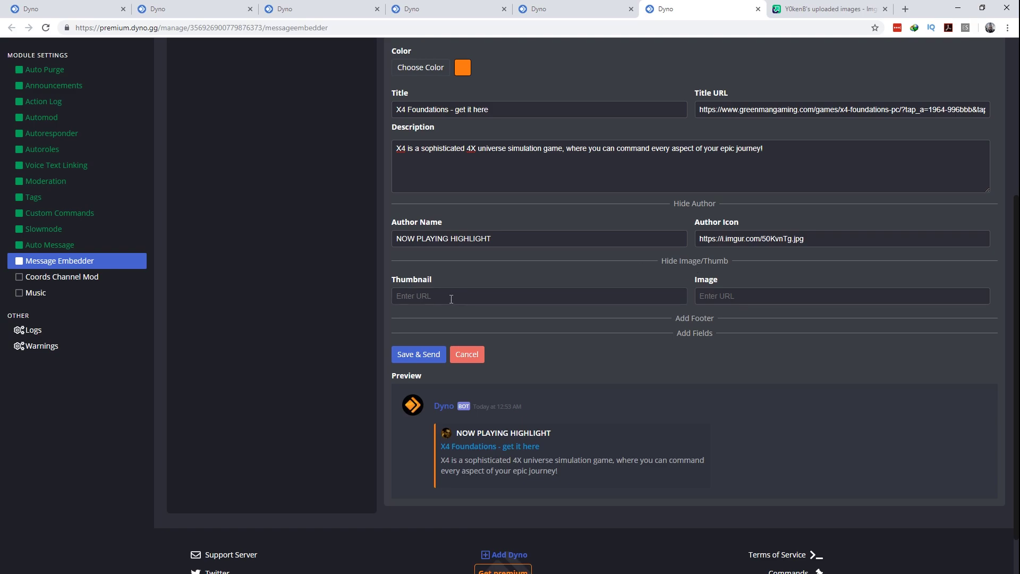
key(ctrl+v)
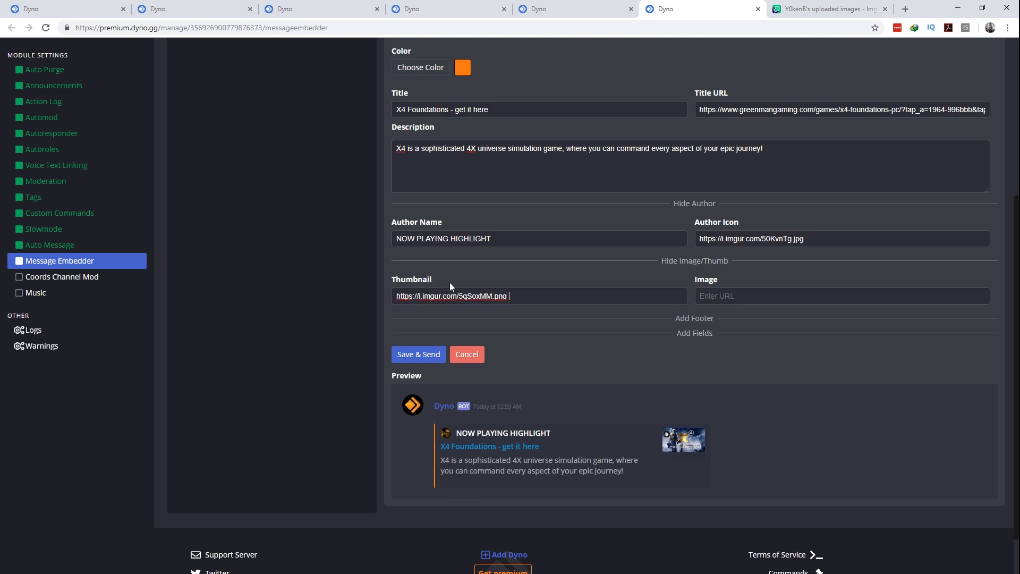
click(725, 296)
key(ctrl+v)
scroll(818, 431, down, 3)
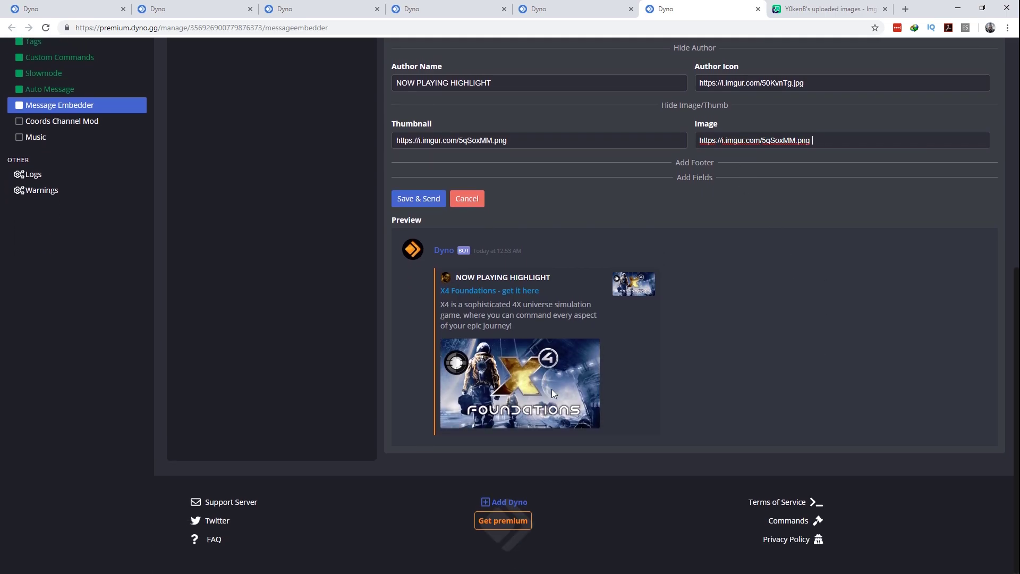
Add a footer to the embed reading "eXplore, eXpand, eXploit, and eXterminate"
click(707, 162)
click(518, 198)
text(eXplore, eXpand, eXploit, and eXterminate)
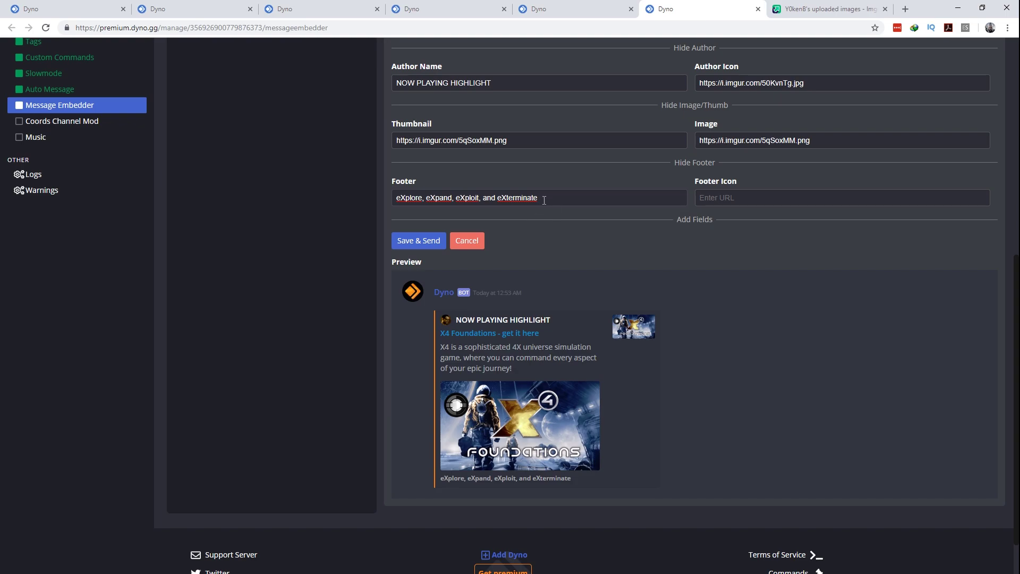
Try the embed's image link as the footer icon and clear it again
drag(837, 142, 699, 141)
key(ctrl+c)
click(754, 197)
key(ctrl+v)
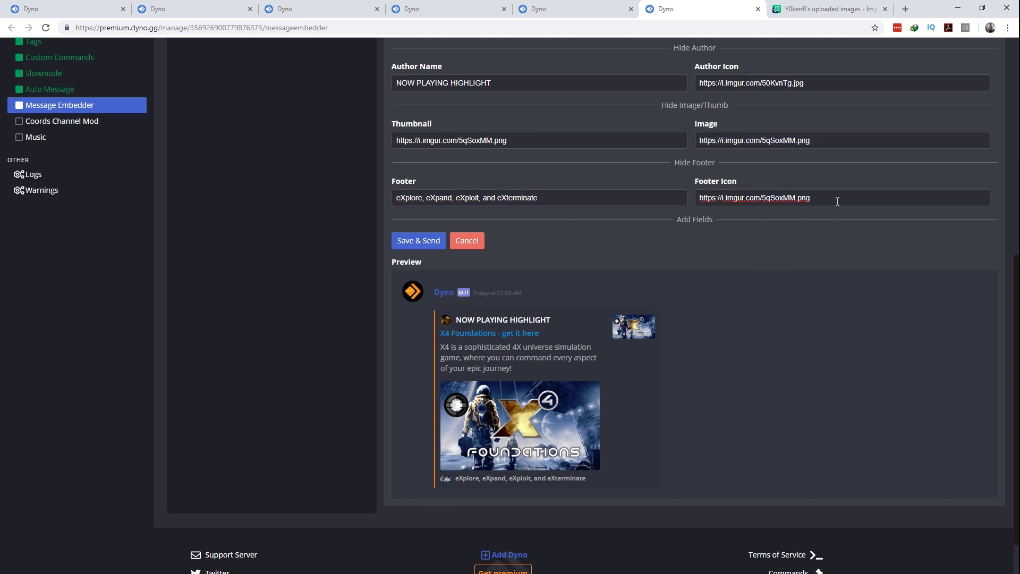
drag(836, 198, 615, 214)
key(BackSpace)
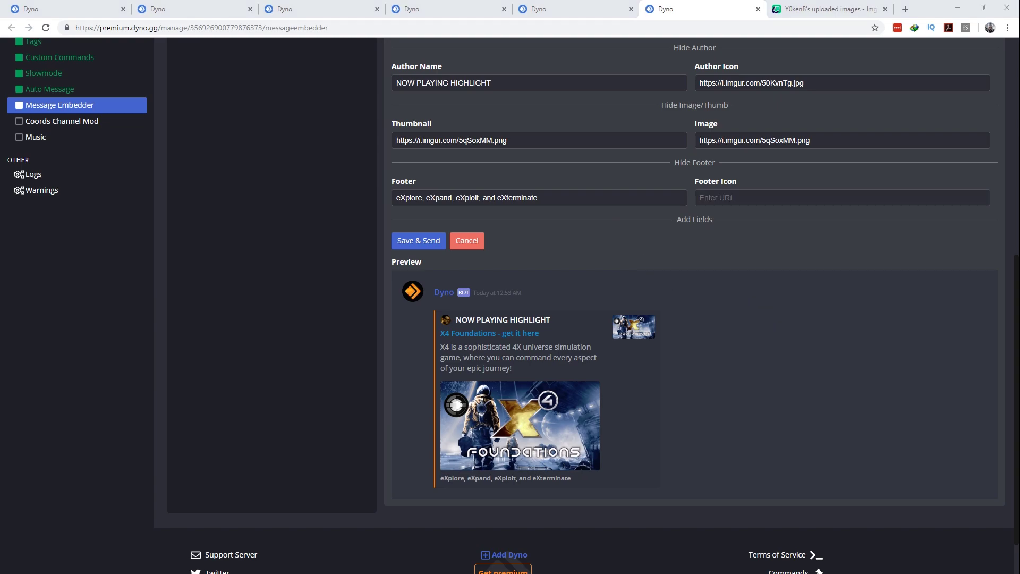
Add two fields to the embed, each named with a single period "."
click(694, 220)
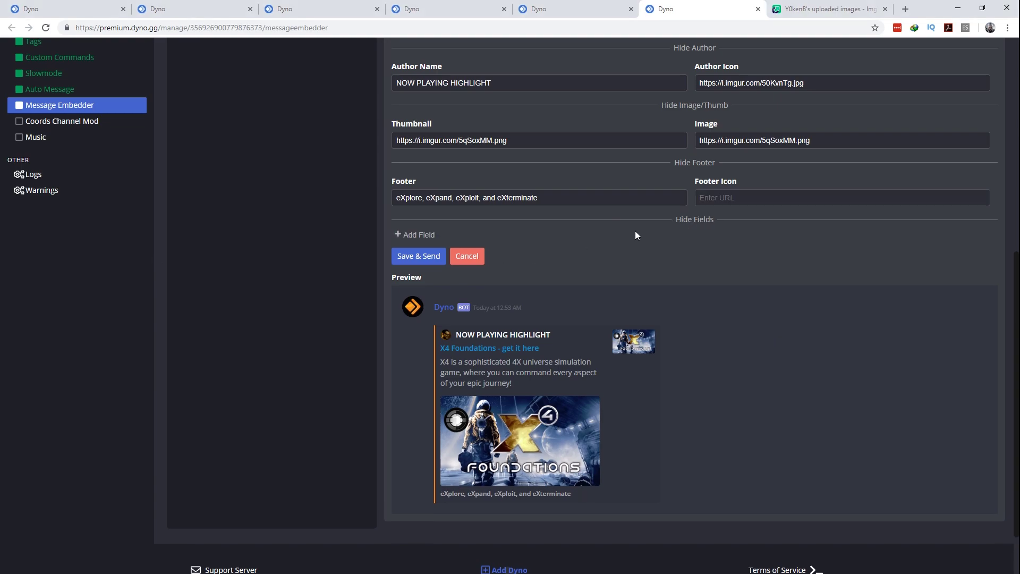
click(419, 233)
click(426, 259)
scroll(818, 318, down, 2)
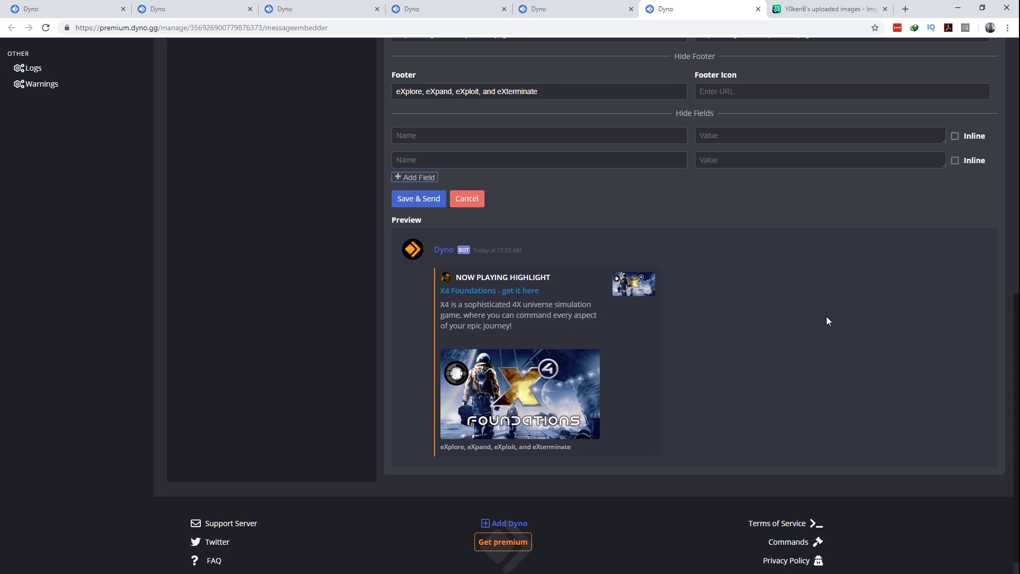
click(463, 137)
text(.)
click(478, 160)
text(.)
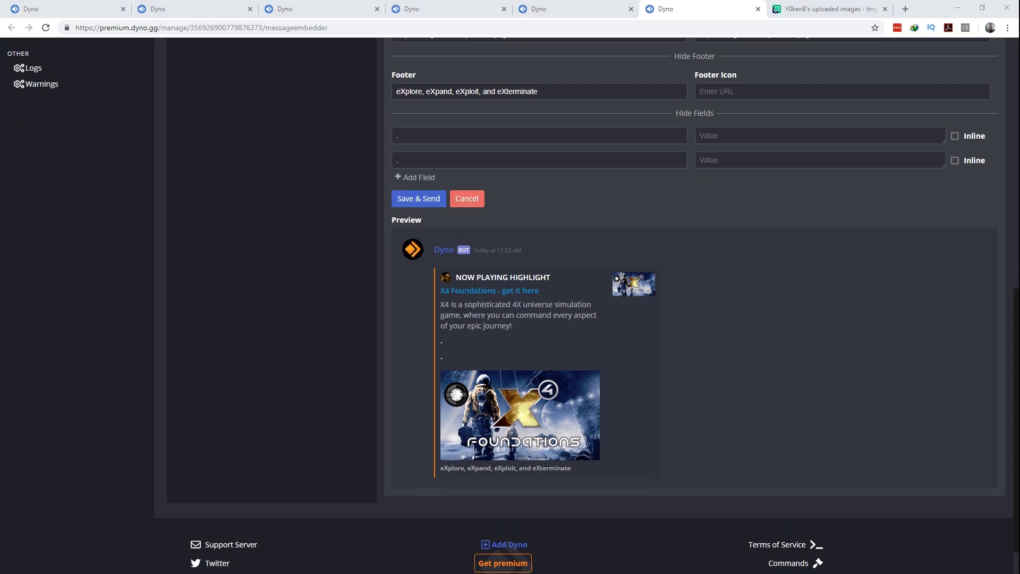
Fill the first field's value with the bold lines Fly, Explore, Build and the second's with the lines Fight, Trade, Think
click(732, 134)
key(ctrl+v)
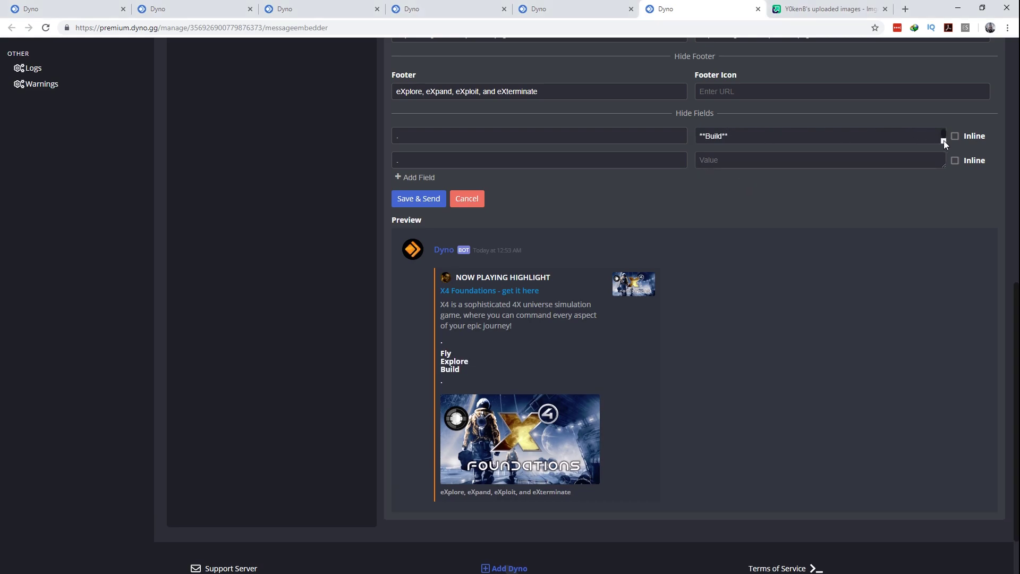
drag(943, 140, 948, 173)
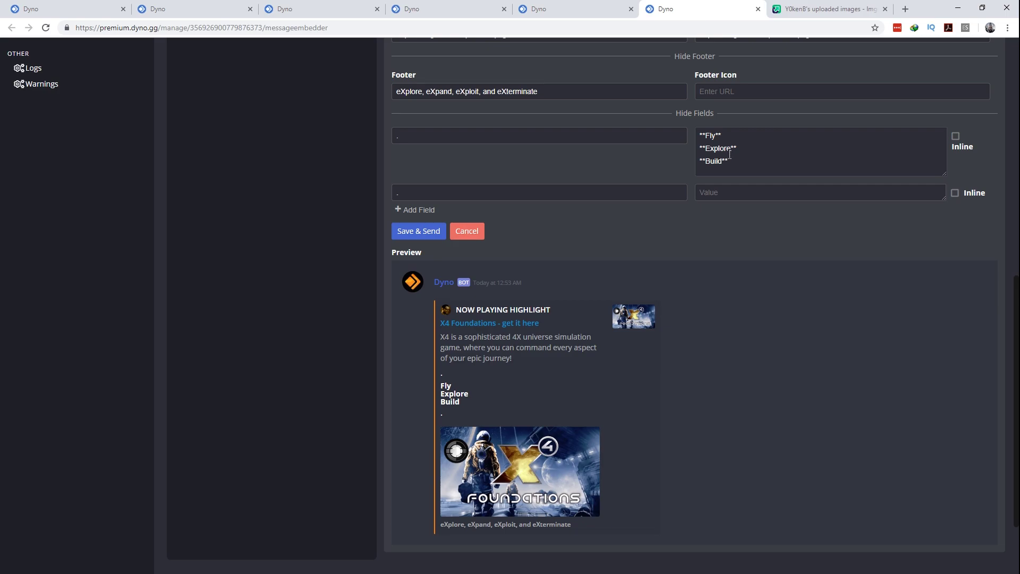
key(alt+Tab)
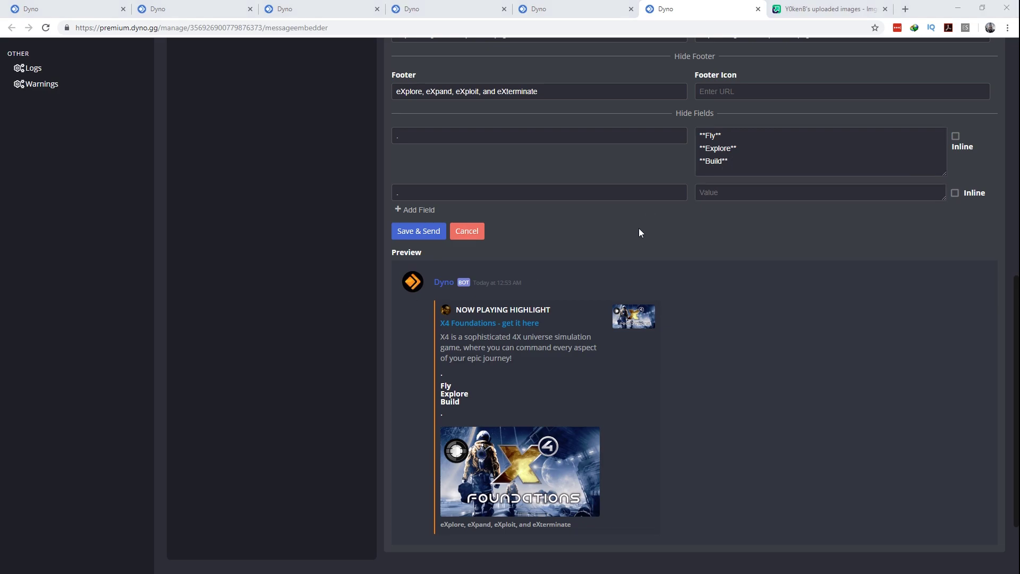
click(759, 193)
key(ctrl+v)
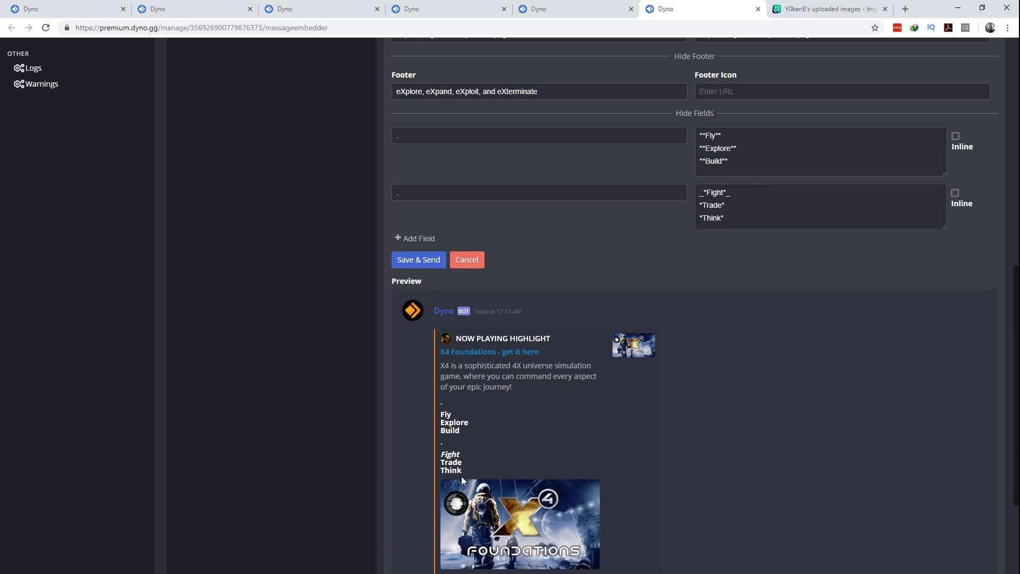
Make both fields inline, and save and send the embed
click(956, 137)
click(952, 203)
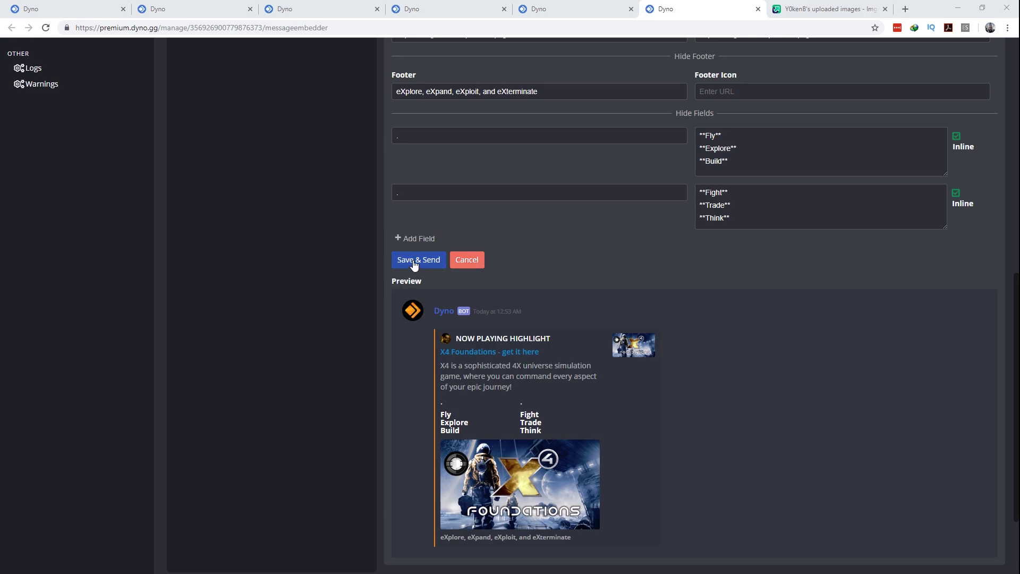
click(415, 262)
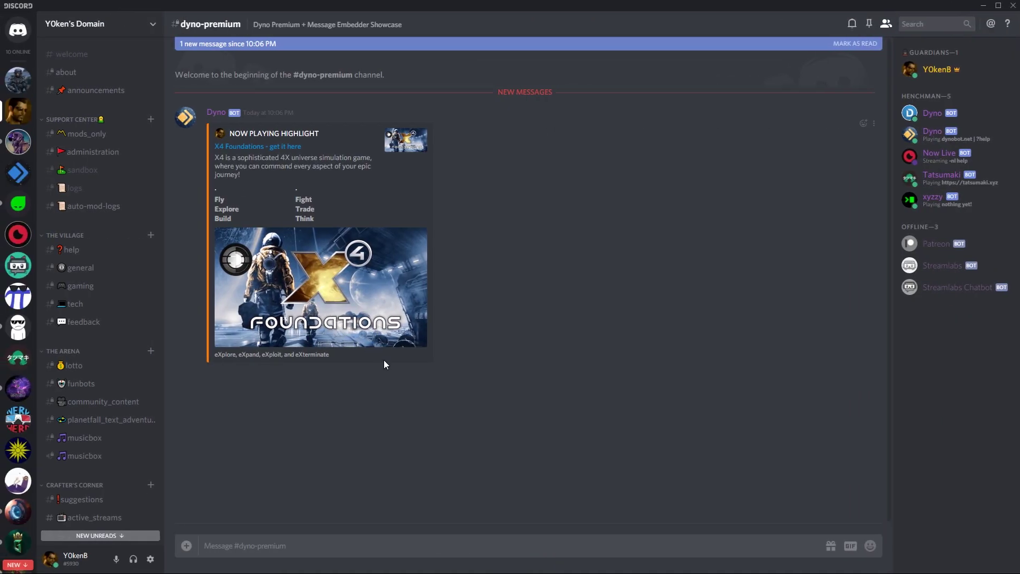
Try to pin Dyno's embed message in Discord's dyno-premium channel
click(873, 124)
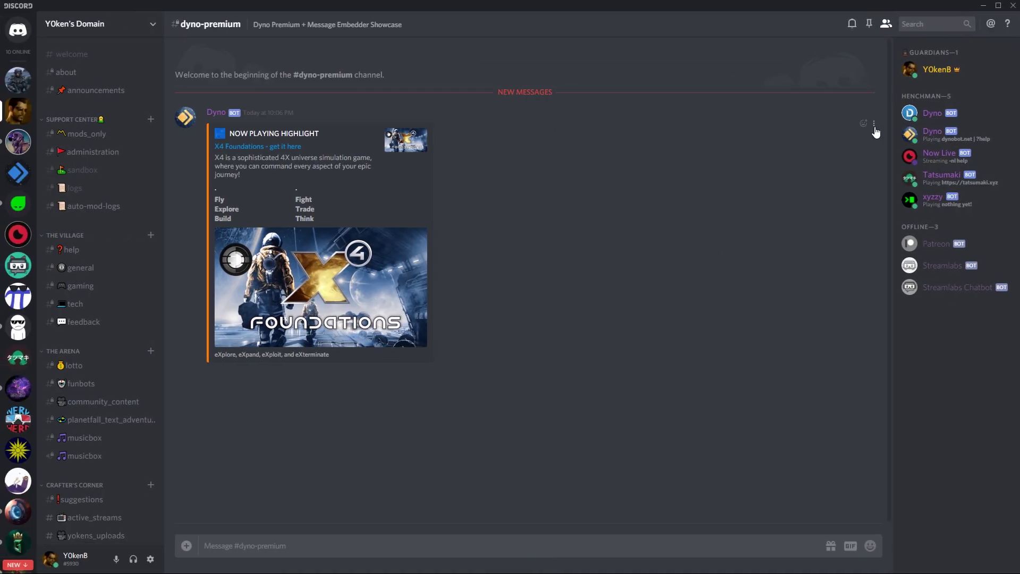
click(873, 136)
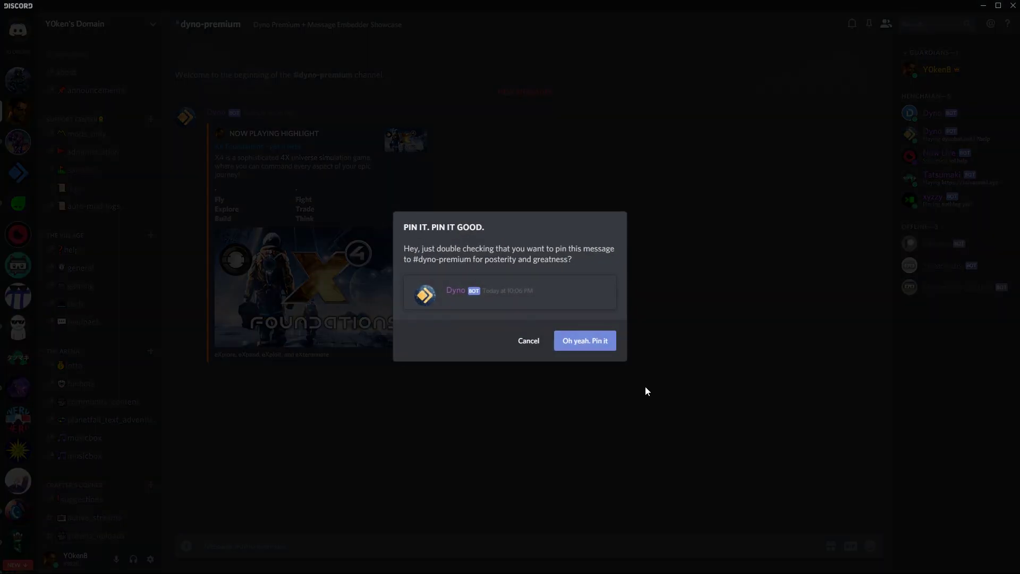
click(588, 342)
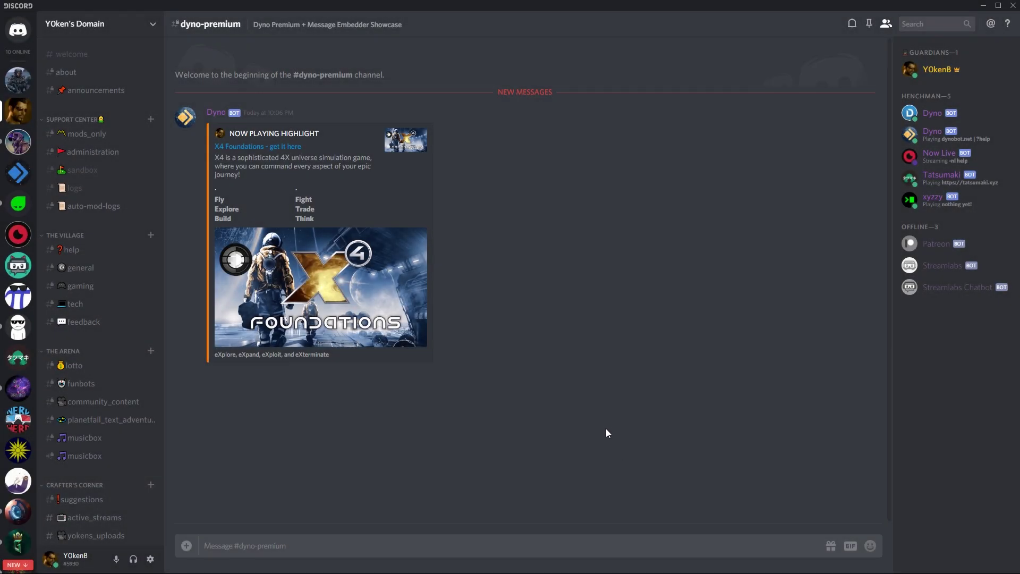
Delete Dyno's embed message from the dyno-premium channel
click(874, 113)
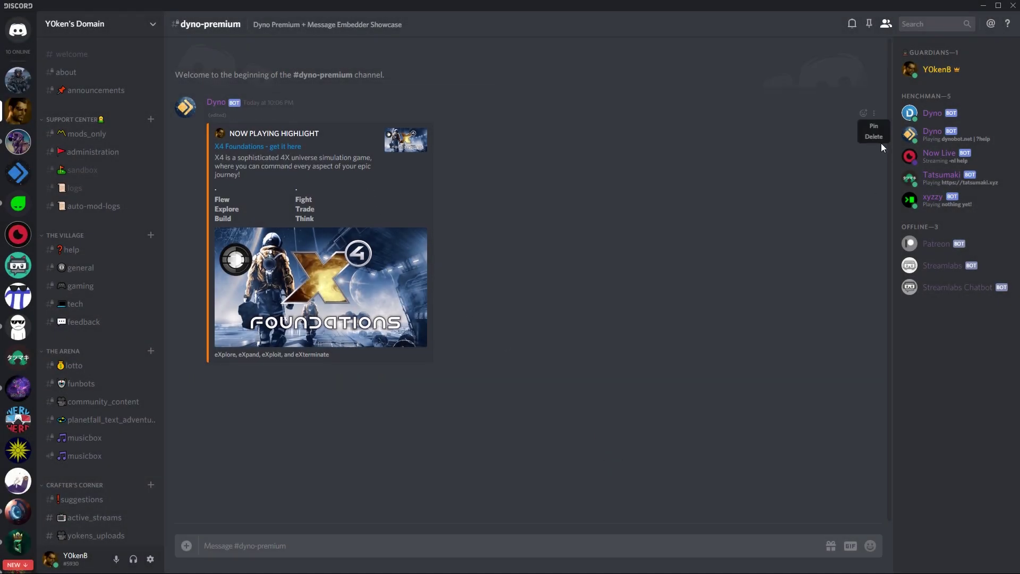
click(875, 137)
click(567, 352)
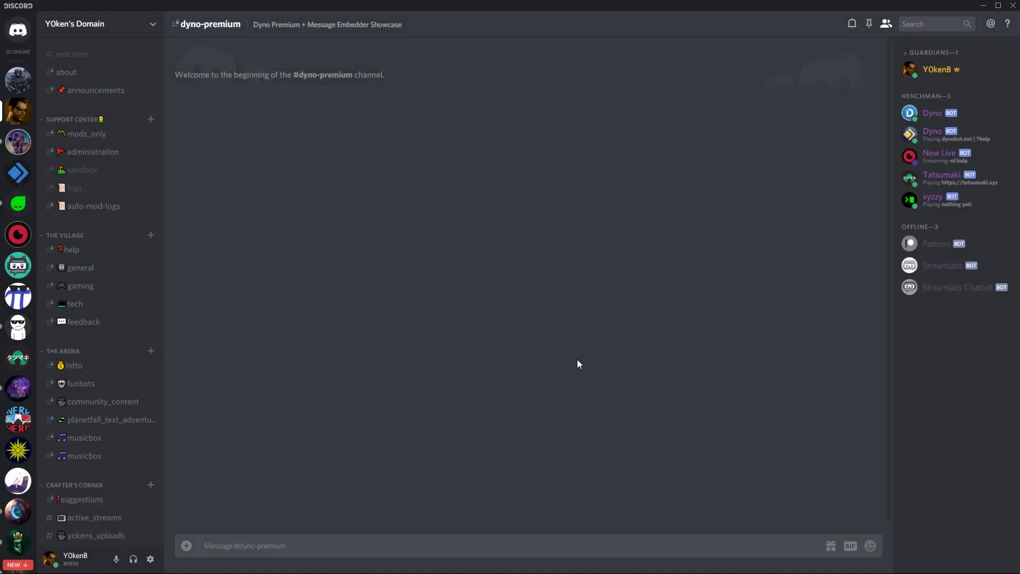
Switch back to Dyno, change the first field's "Flew" line to "Fly", resend the embed and check the post in Discord
key(alt+Tab)
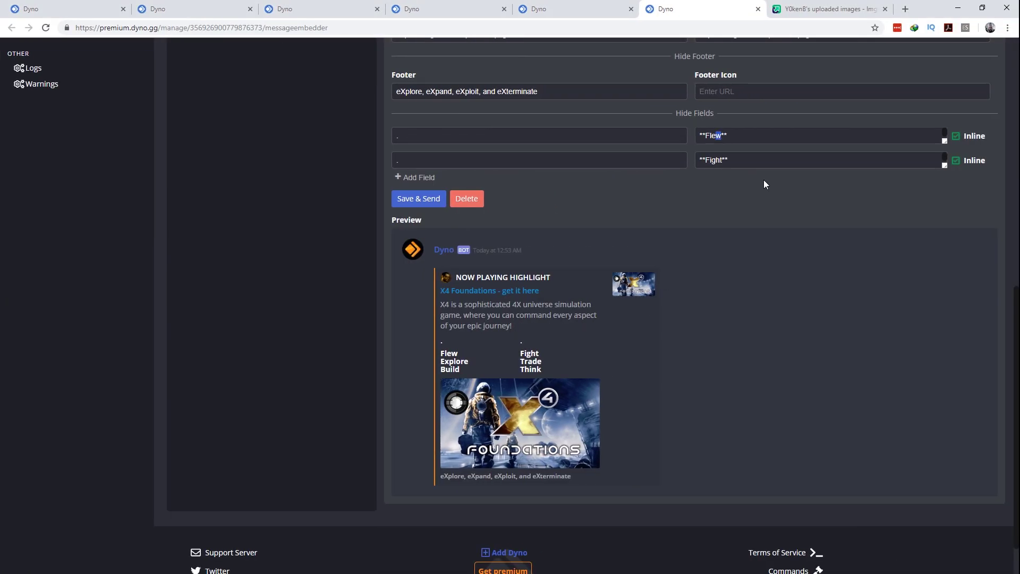
key(BackSpace)
key(BackSpace)
text(y)
click(413, 198)
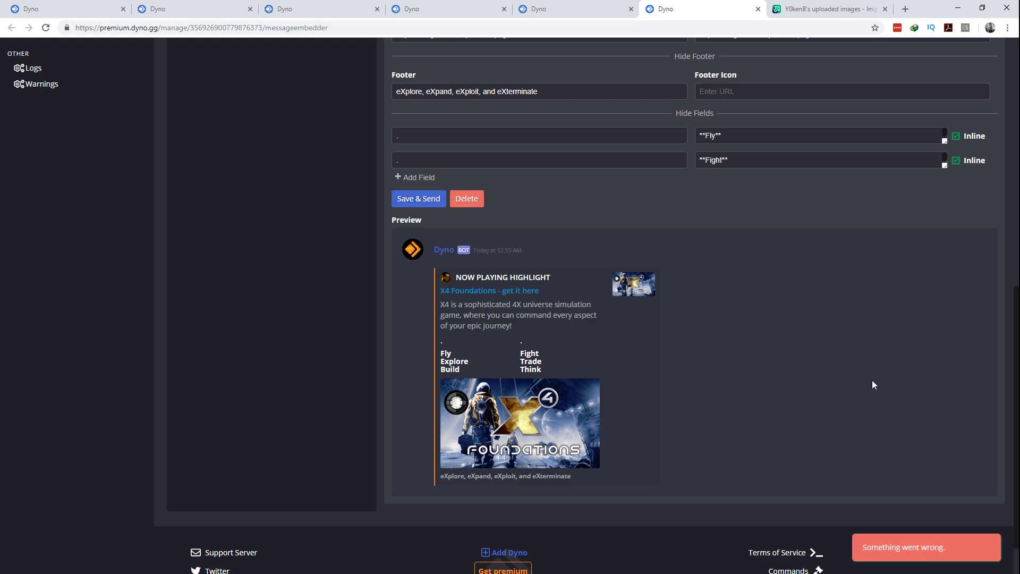
key(alt+Tab)
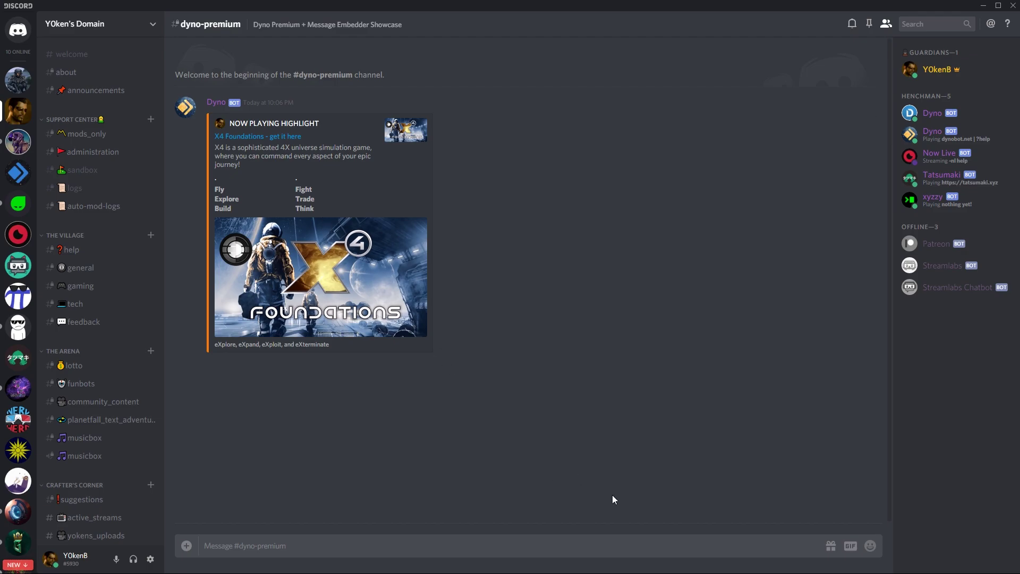
Return to Dyno, change the first field's "Fly" line to "Flew", and save and send the embed
key(ctrl+super+Right)
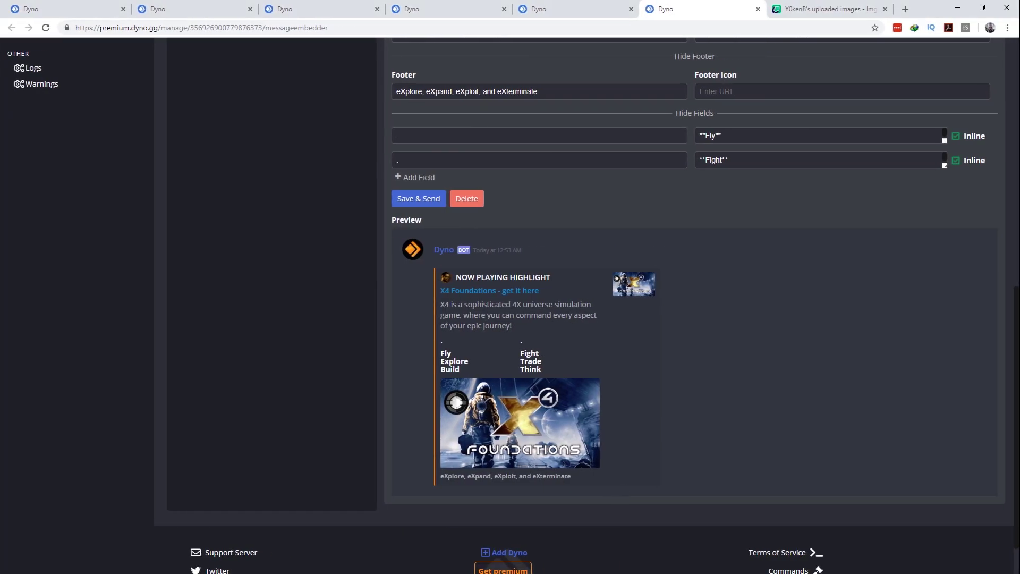
triple_click(710, 131)
key(BackSpace)
text(ew)
click(418, 198)
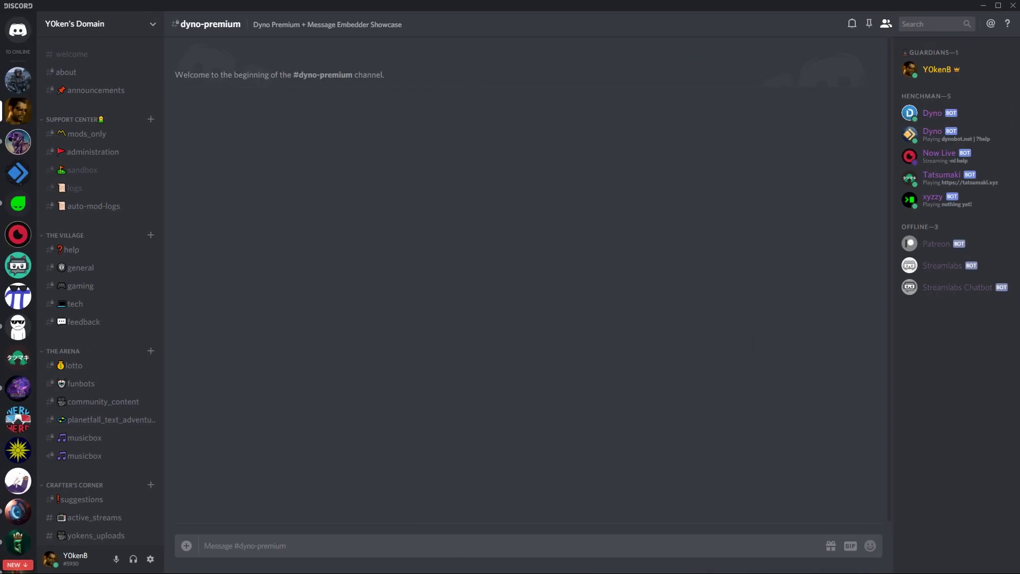
Open the lotto channel in Discord to view its existing Dyno embed
click(85, 366)
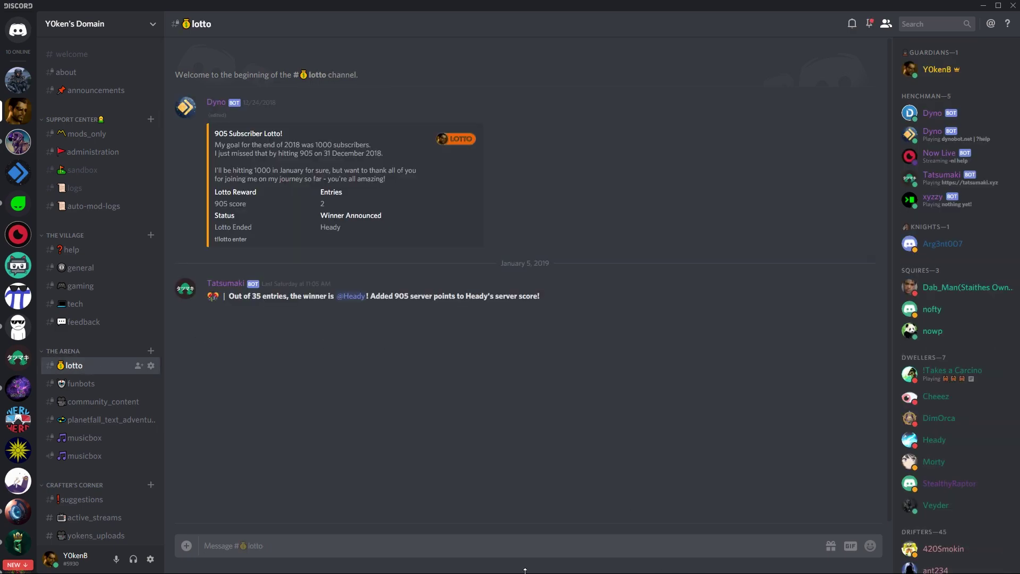